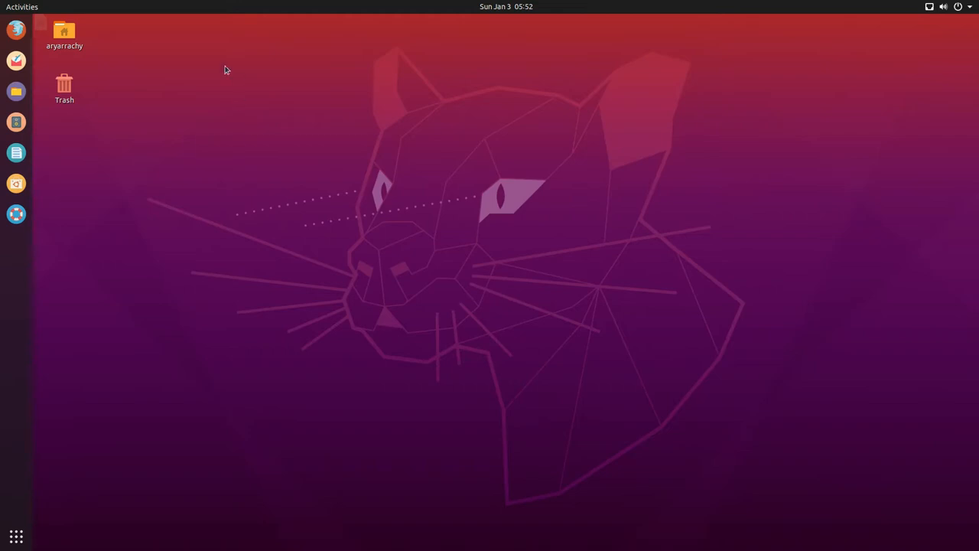
Step: Google 'rapidminer' in Firefox, open rapidminer.com and go to My Account on my.rapidminer.com
left_click(21, 33)
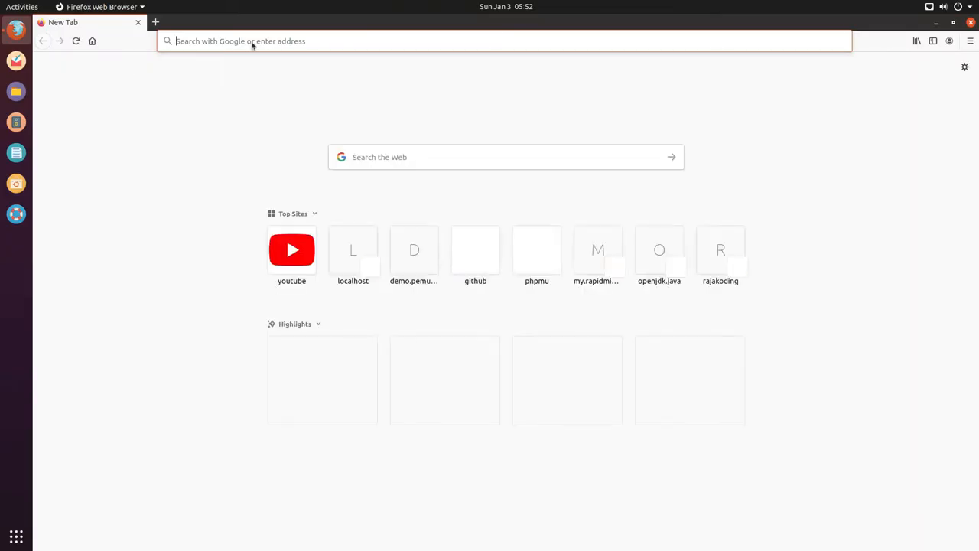
type("ra")
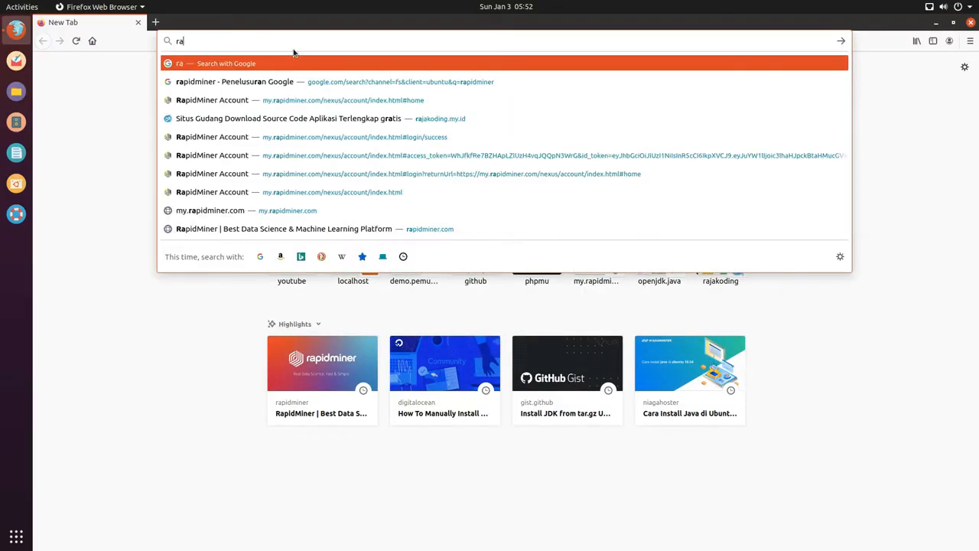
type("pid")
key("Down")
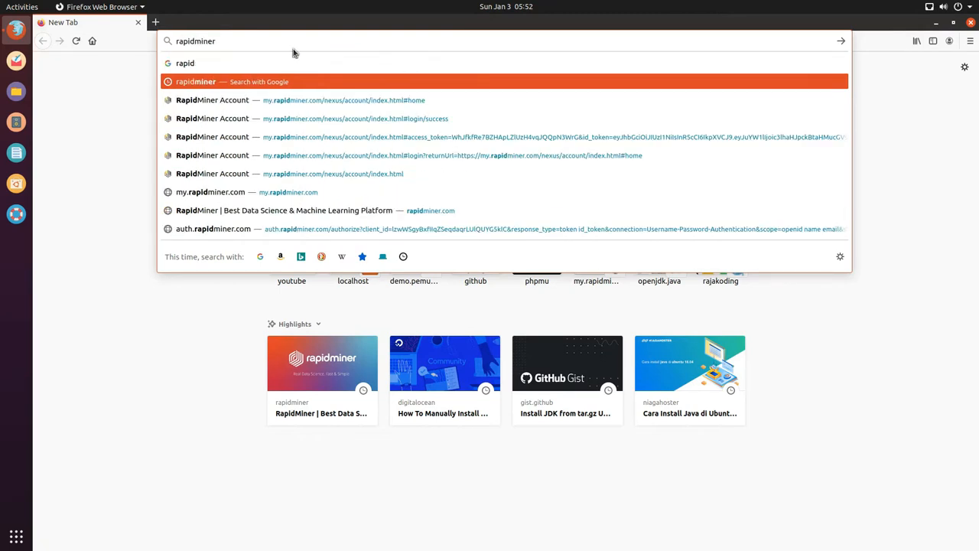
key("Return")
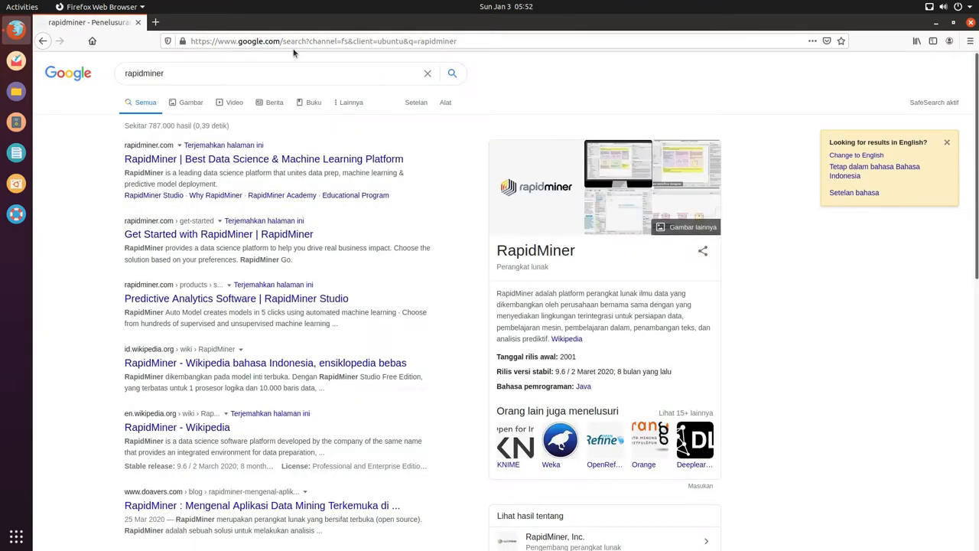
left_click(385, 160)
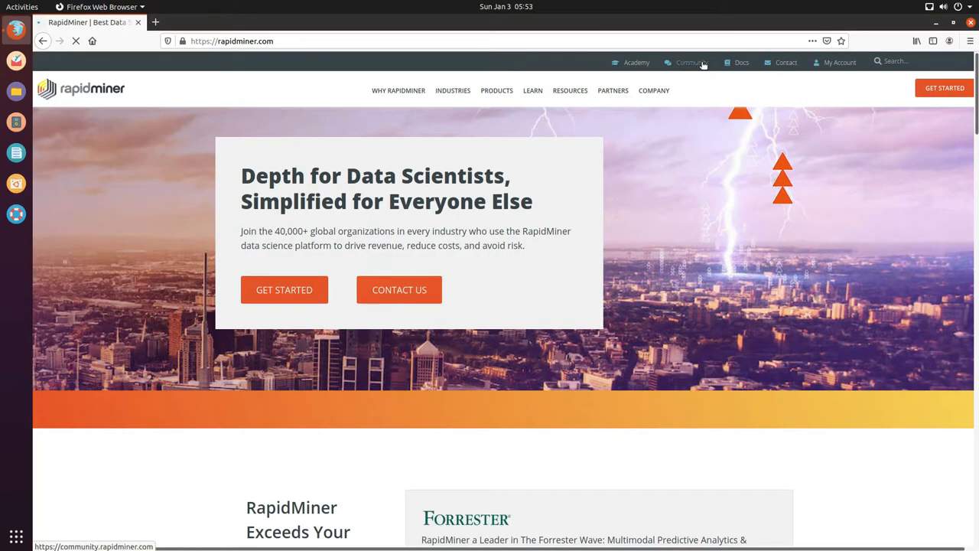
left_click(840, 67)
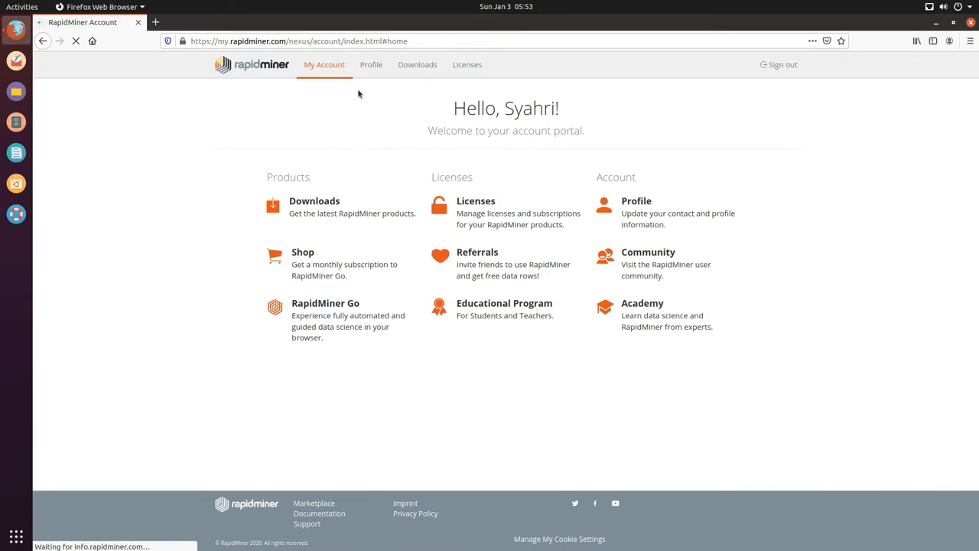
Step: From Downloads, save the Linux 64-bit rapidminer-studio-9.8.1.zip (463 MB) to disk
triple_click(506, 107)
left_click(619, 133)
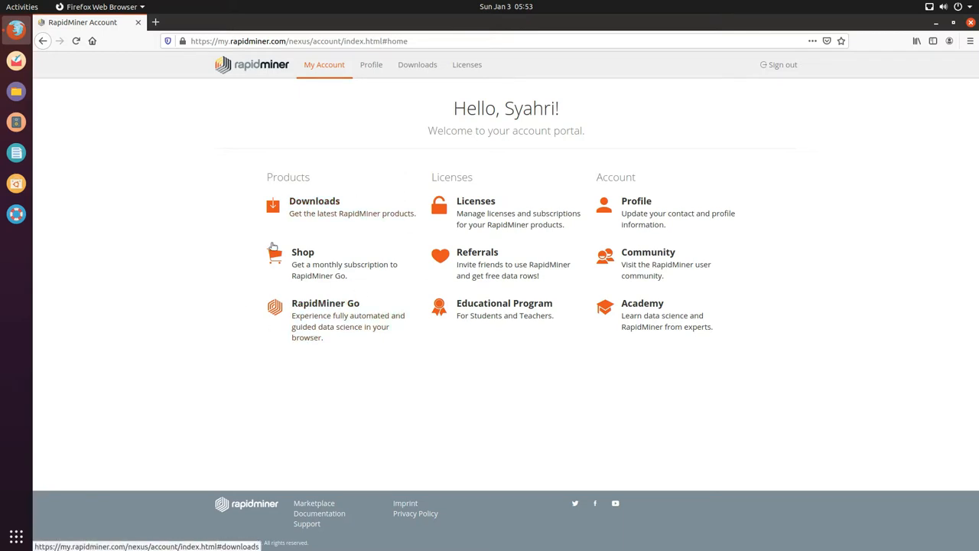
left_click(318, 203)
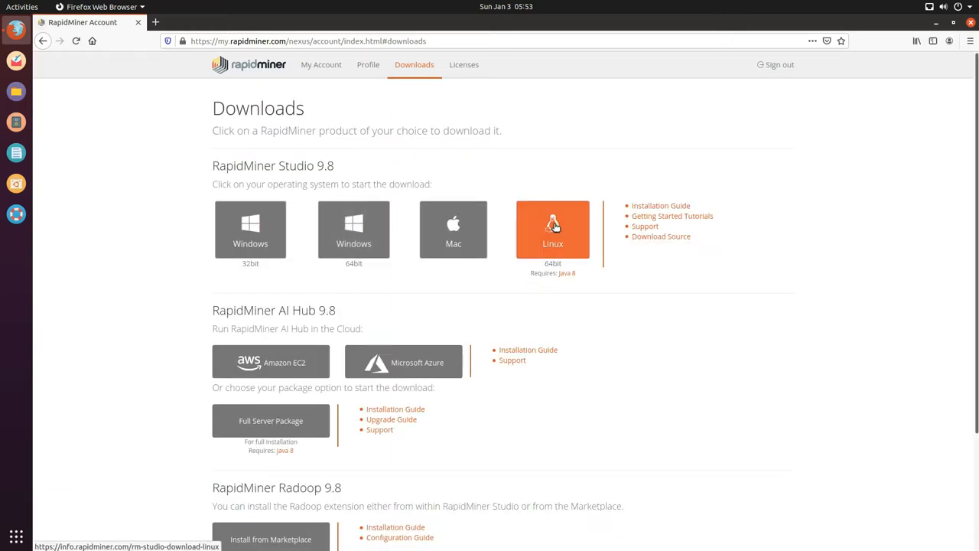
left_click(568, 233)
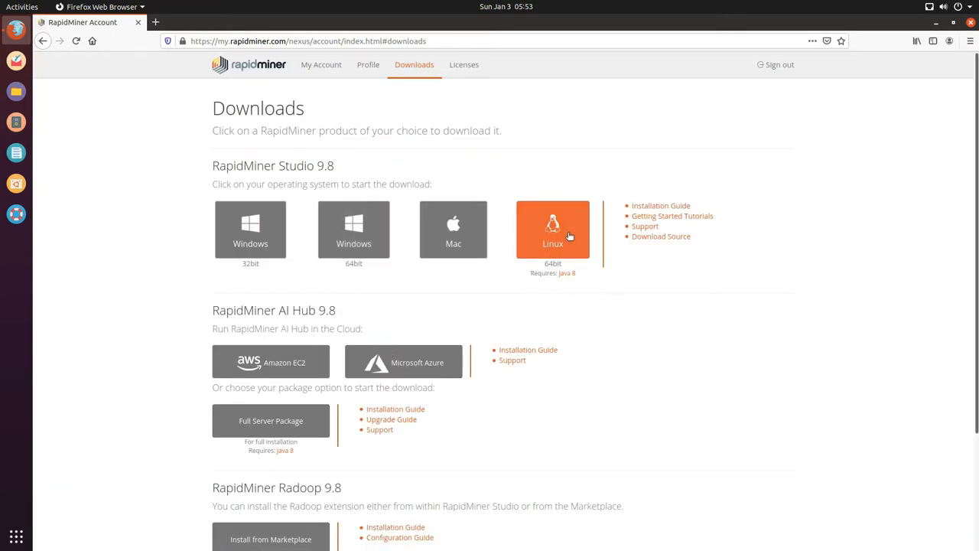
left_click(570, 234)
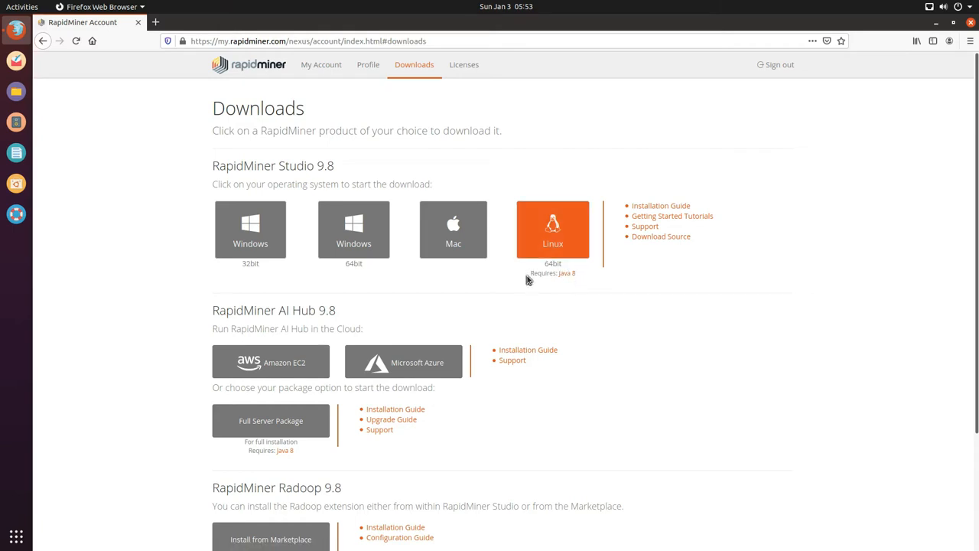
left_click_drag(528, 280, 585, 278)
left_click(570, 242)
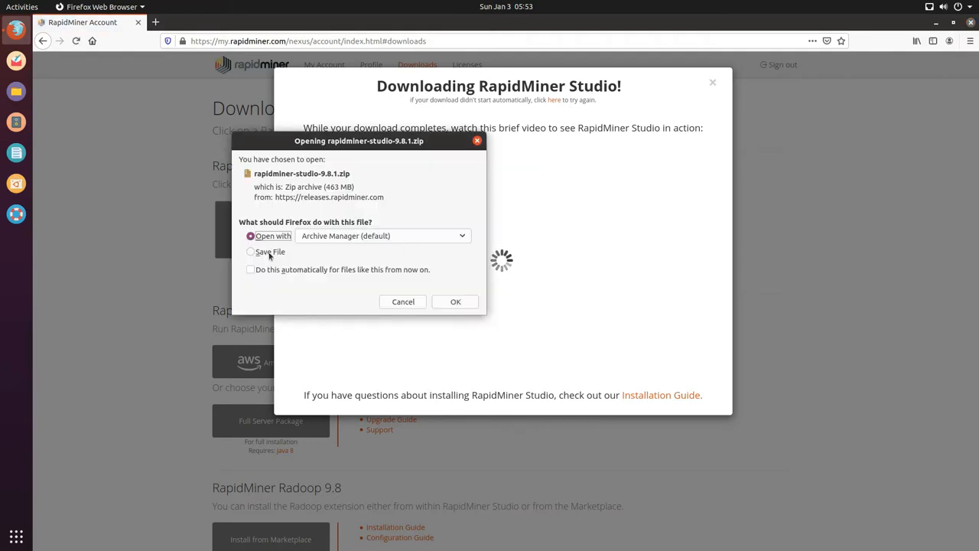
left_click(266, 252)
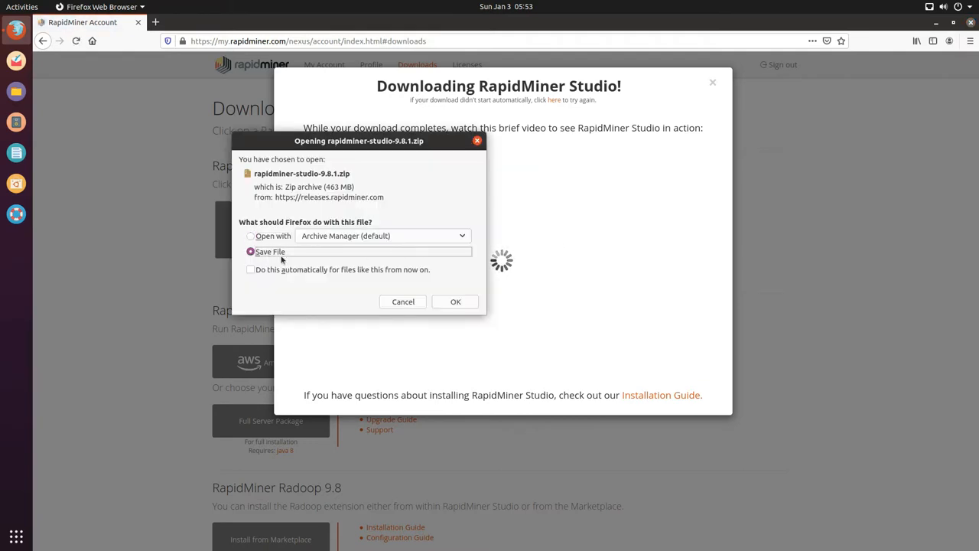
left_click(456, 302)
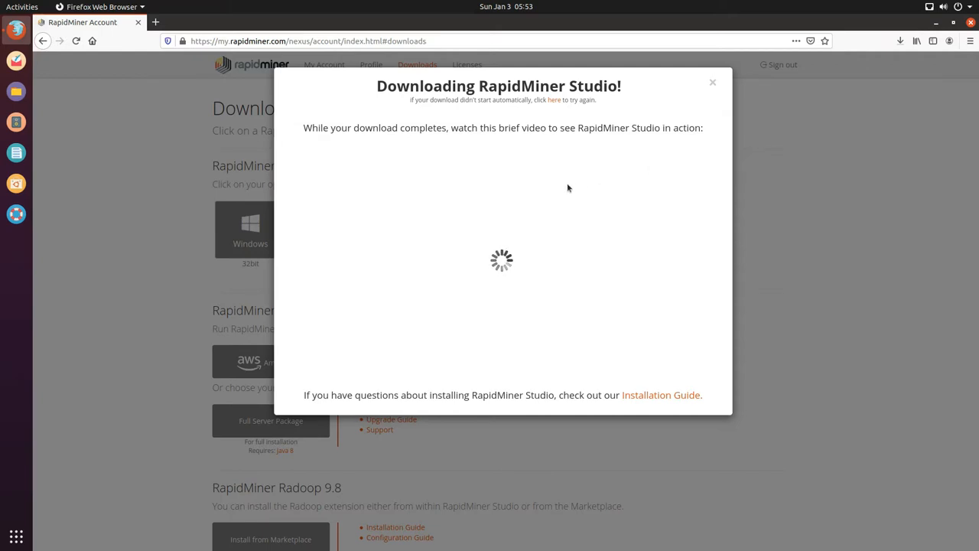
Step: Open a terminal, become root with sudo su, and check java -version
key("ctrl+alt+t")
type("sudo su")
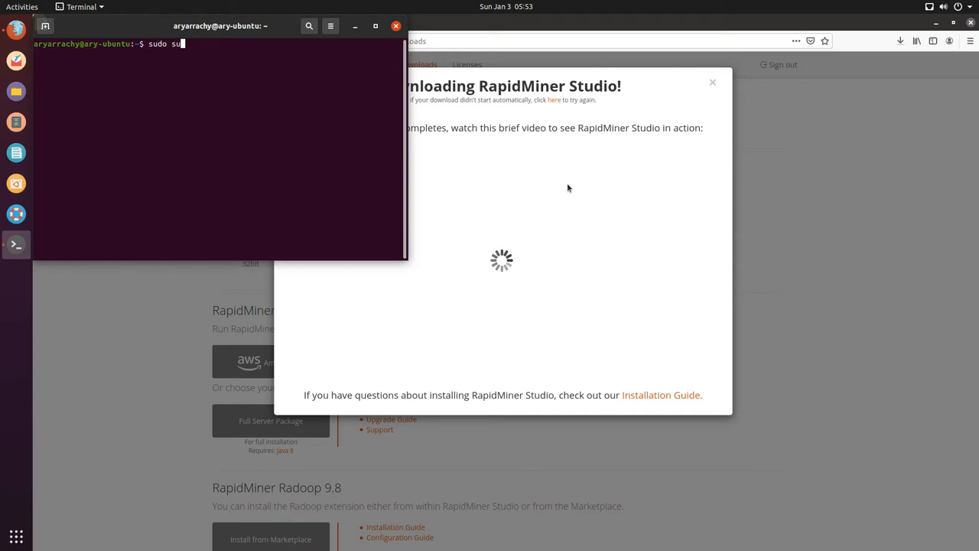
key("Return")
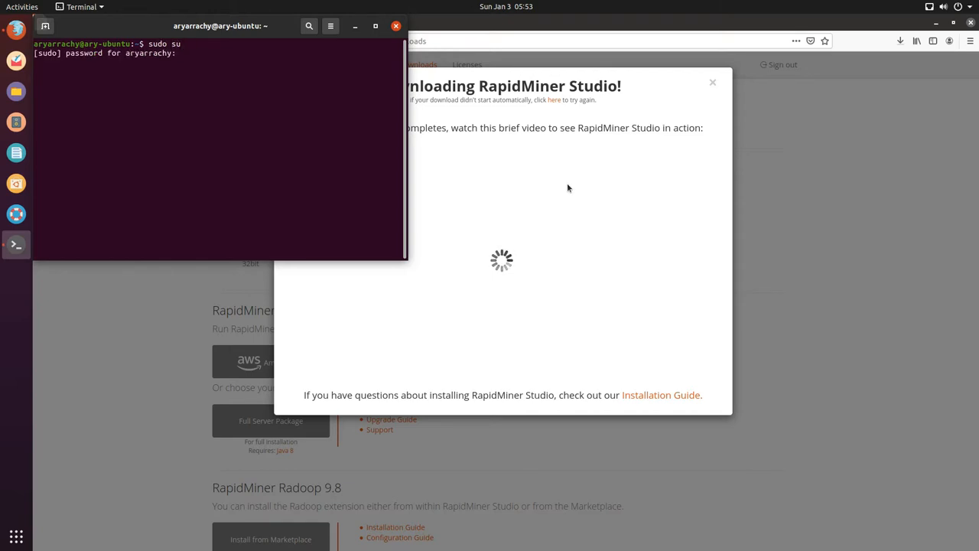
key("Return")
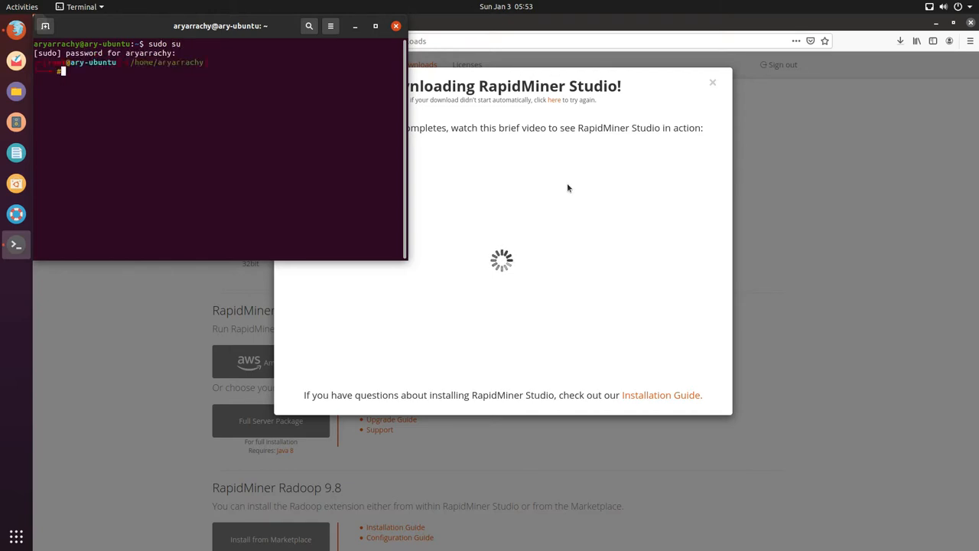
left_click_drag(256, 30, 487, 184)
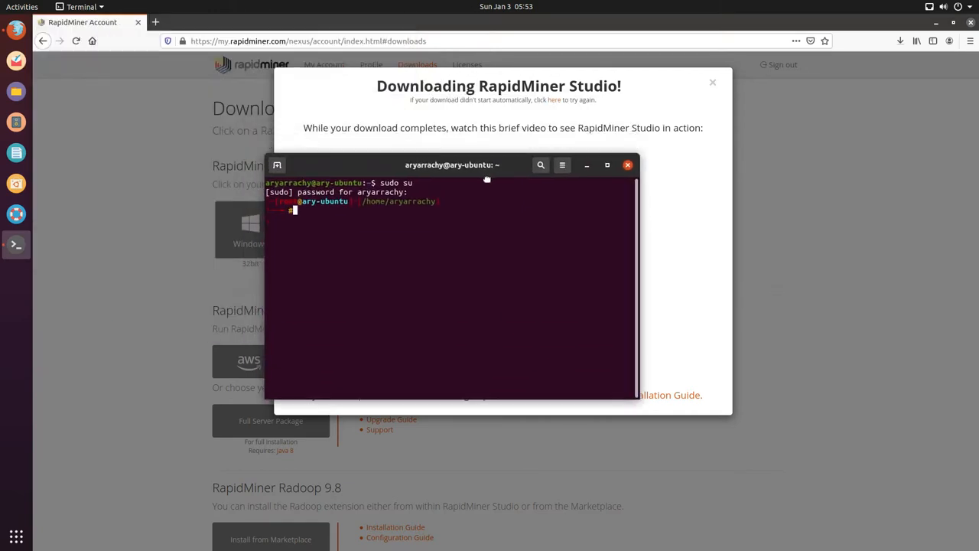
type("java ")
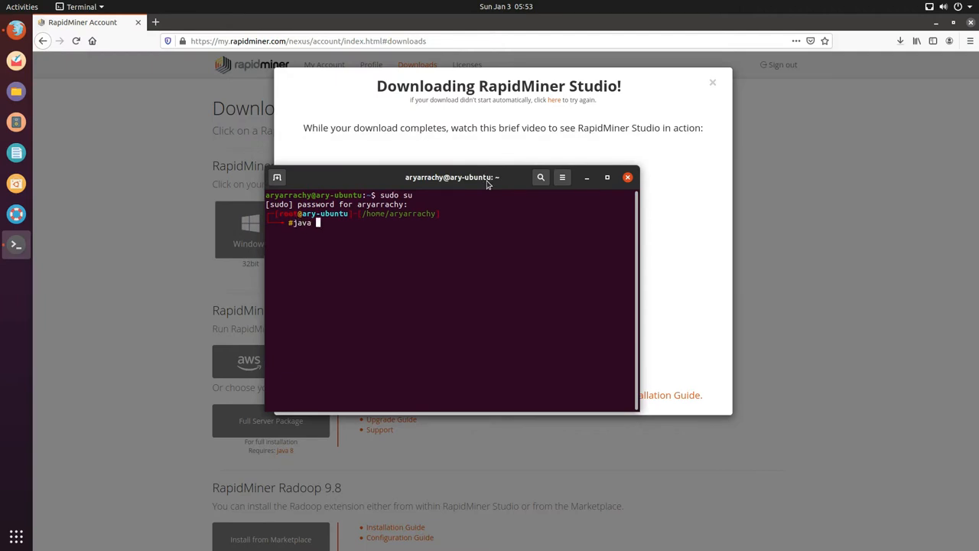
type("-version")
key("Return")
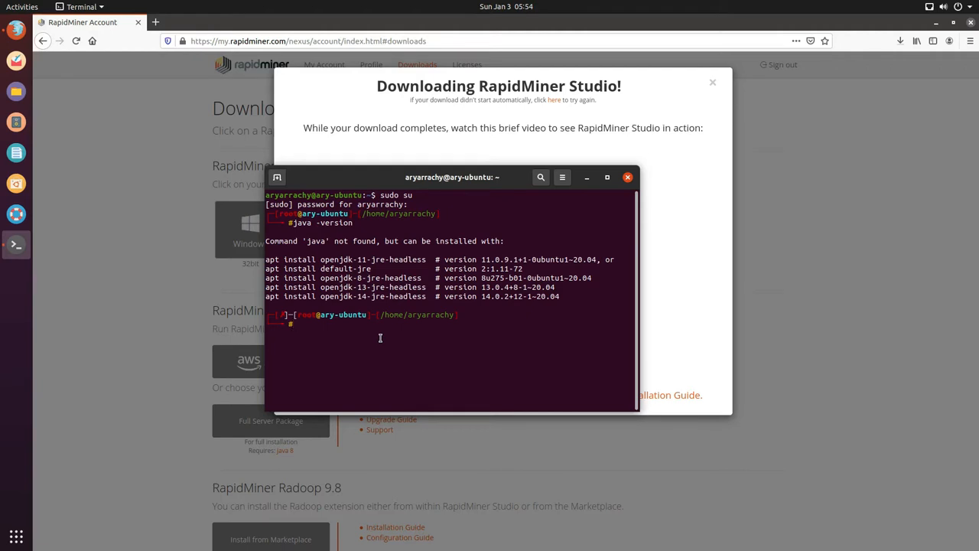
Step: Install openjdk-8-jre with apt-get, answering y to download the 30.3 MB of packages
type("sudo ")
type("apt-get ")
type("install jav")
type("a")
key("BackSpace")
key("BackSpace")
key("BackSpace")
key("BackSpace")
type("openjdk-8-jre")
key("Return")
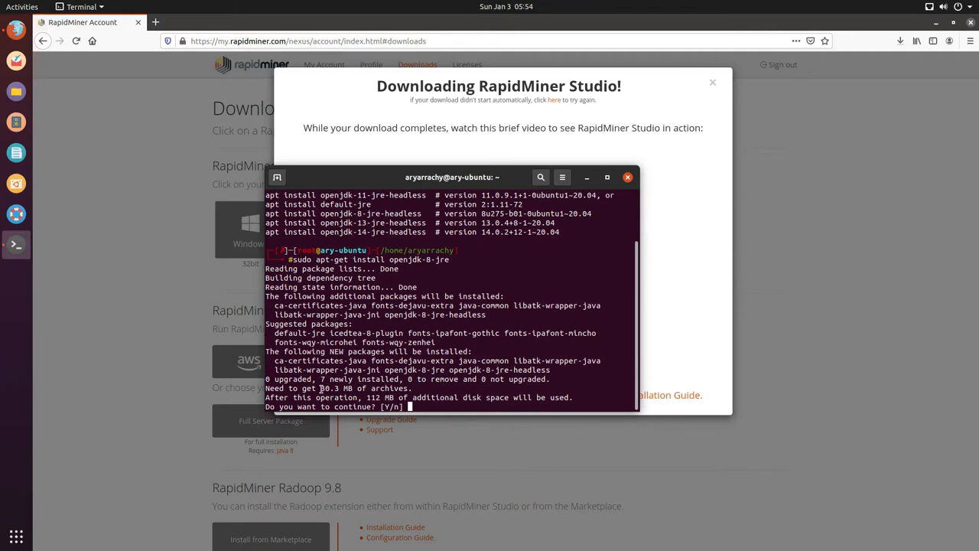
left_click_drag(322, 389, 411, 390)
left_click(411, 406)
type("y")
key("Return")
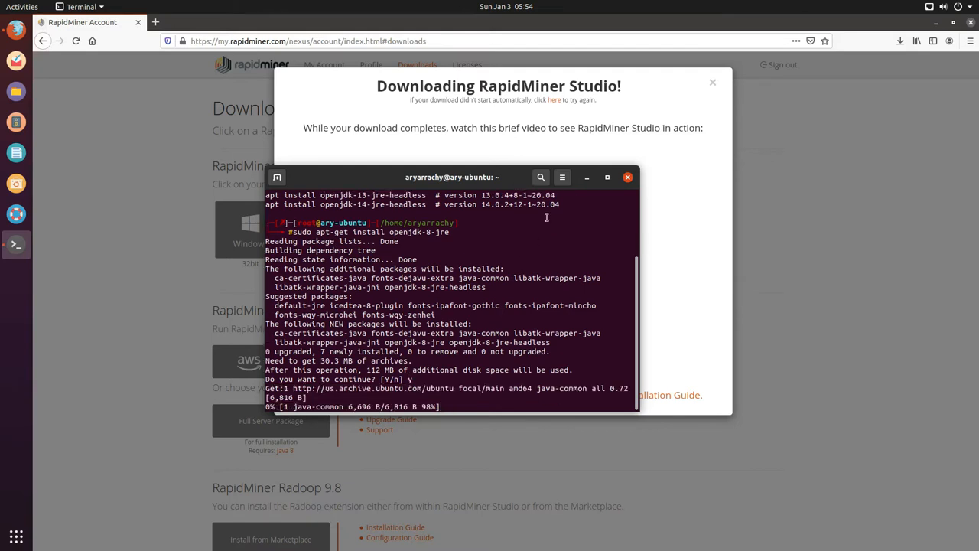
Step: Check the zip download progress in Firefox, then open the RapidMiner Studio licences list
left_click(653, 142)
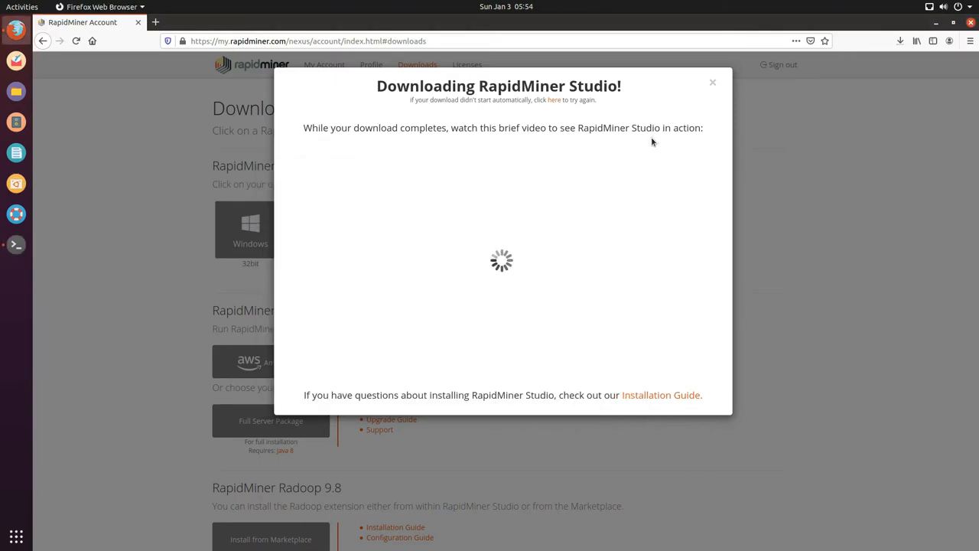
left_click(901, 42)
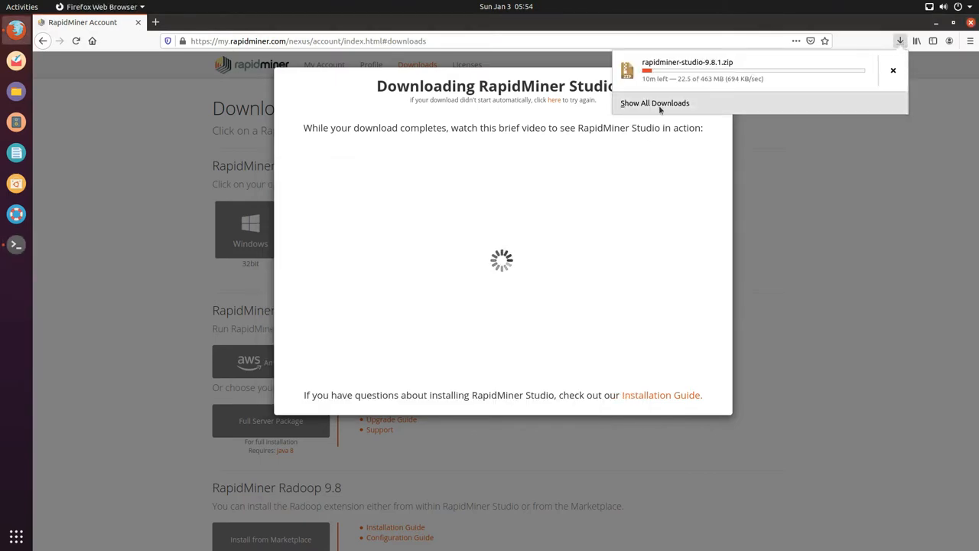
left_click(850, 200)
left_click(850, 201)
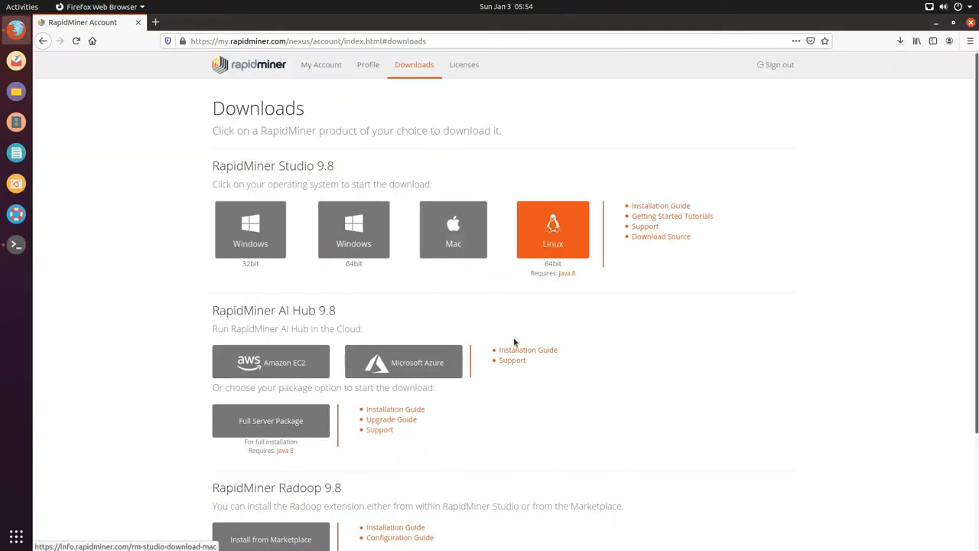
scroll(514, 337, "down", 2)
scroll(514, 342, "up", 2)
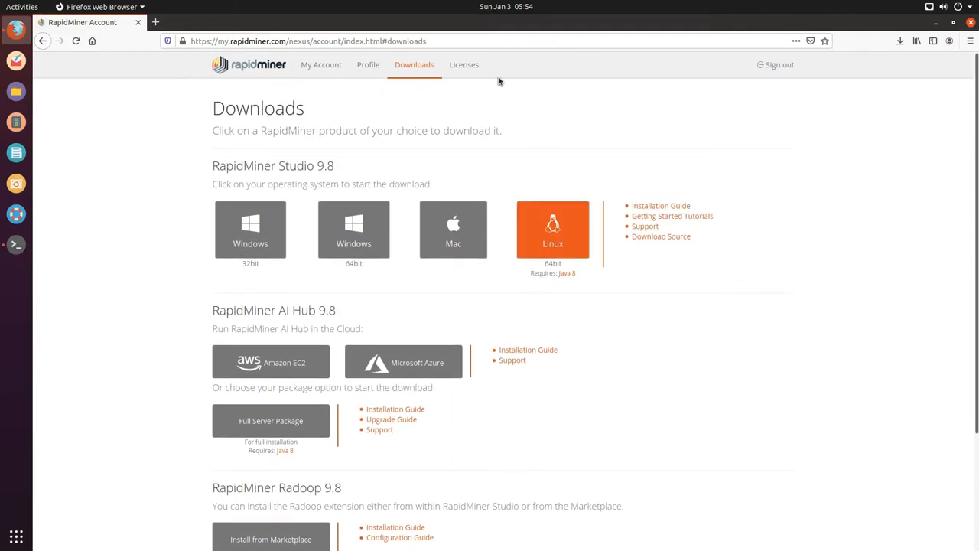
left_click(466, 65)
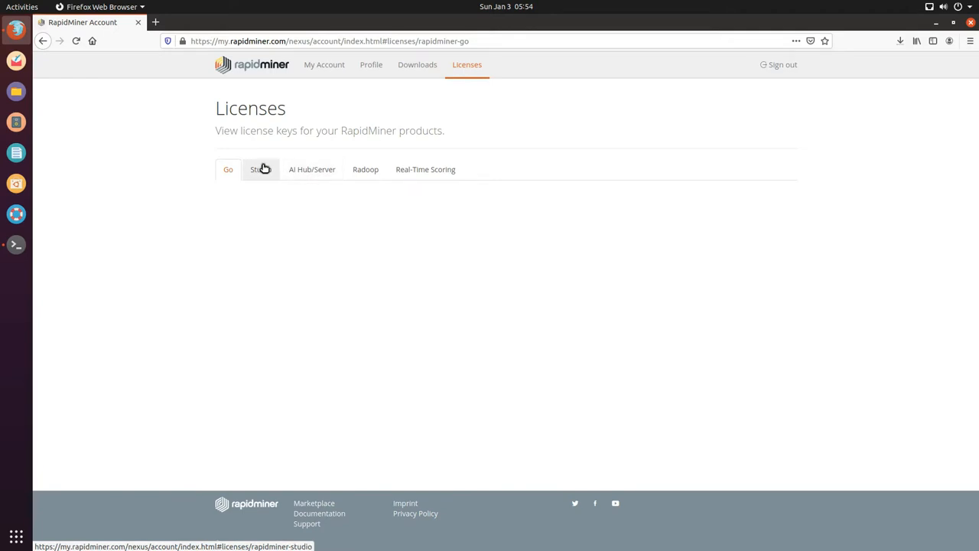
left_click(263, 169)
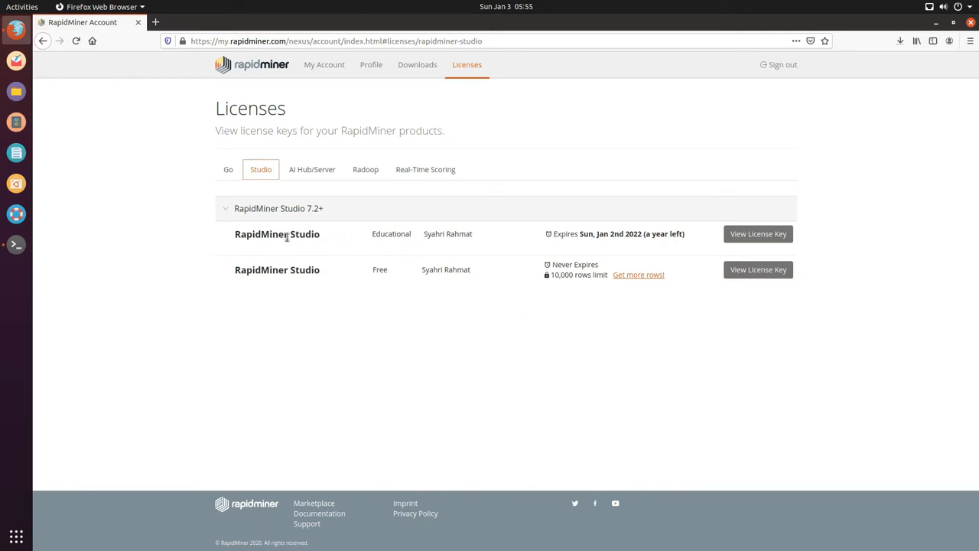
Step: Review the Educational Studio licence expiring Jan 2nd 2022 and the Free licence, then return to Terminal
left_click_drag(237, 236, 389, 236)
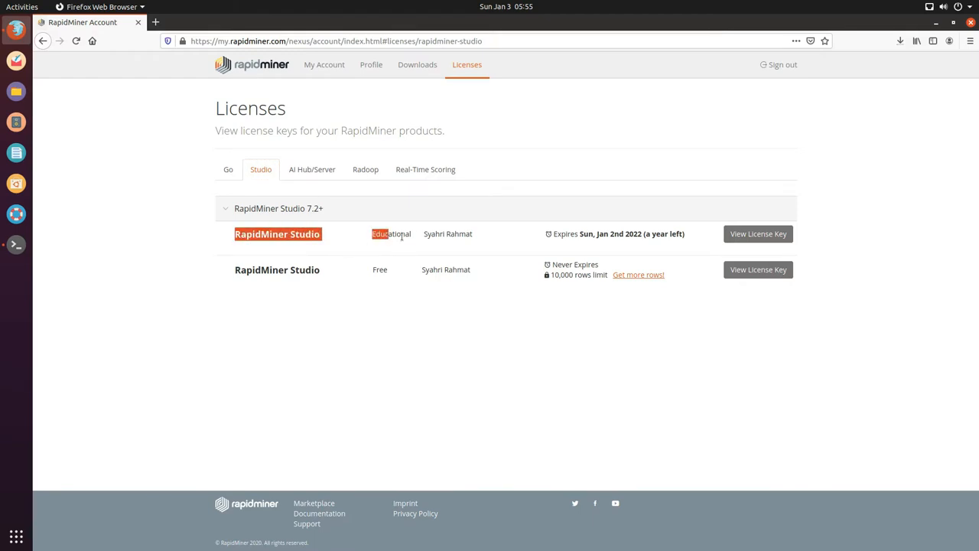
left_click(414, 241)
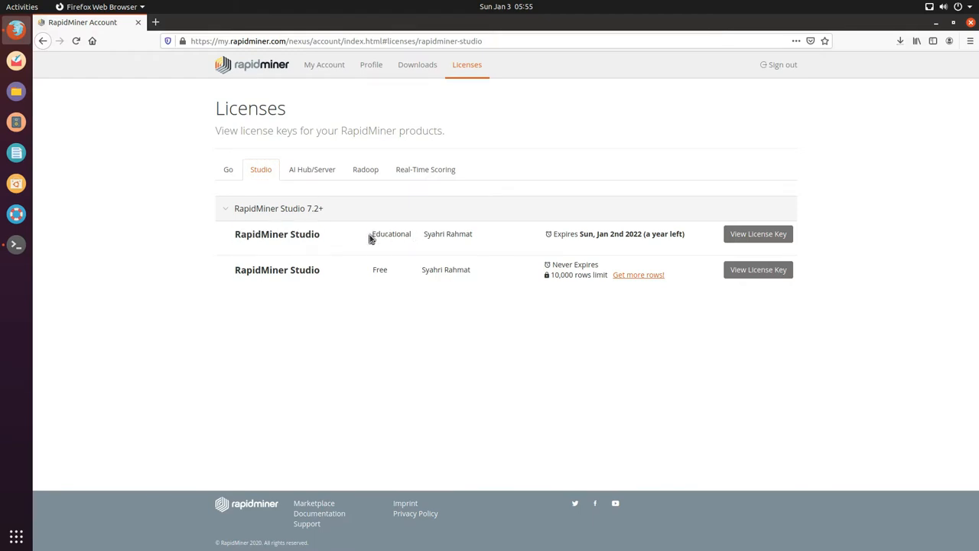
left_click_drag(369, 239, 419, 240)
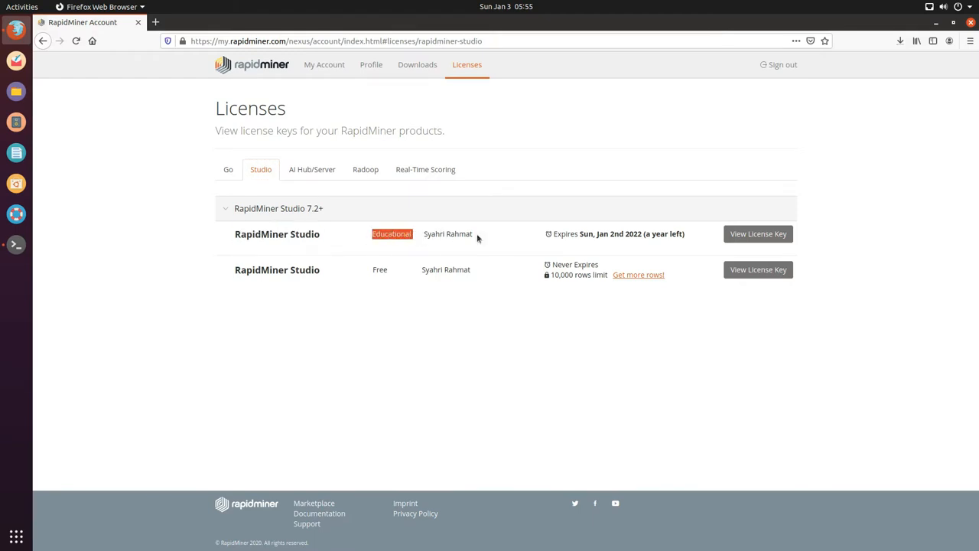
left_click_drag(477, 238, 417, 237)
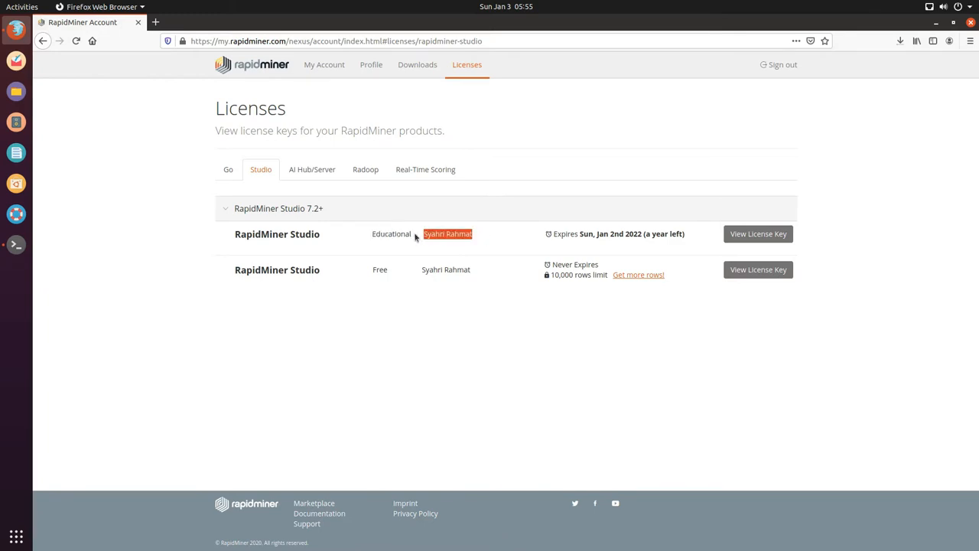
left_click(587, 248)
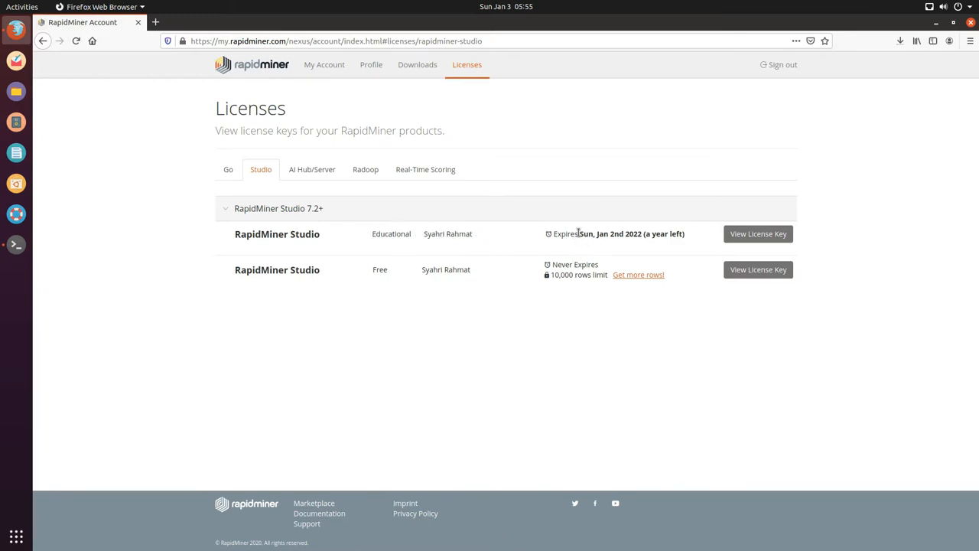
mouse_move(579, 233)
left_mouse_down()
mouse_move(695, 234)
mouse_move(565, 234)
mouse_move(684, 234)
mouse_move(588, 234)
left_mouse_up()
left_click(676, 263)
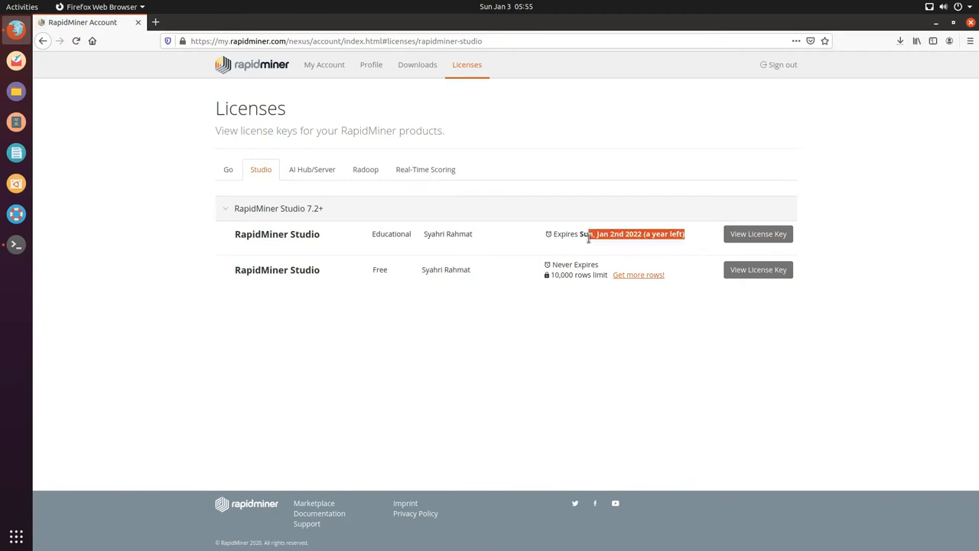
left_click(587, 236)
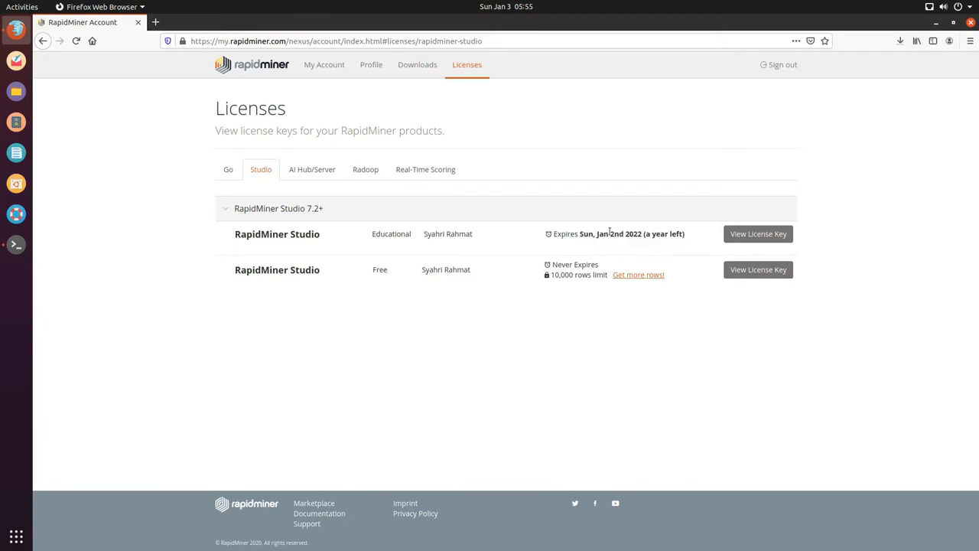
left_click_drag(583, 234, 688, 236)
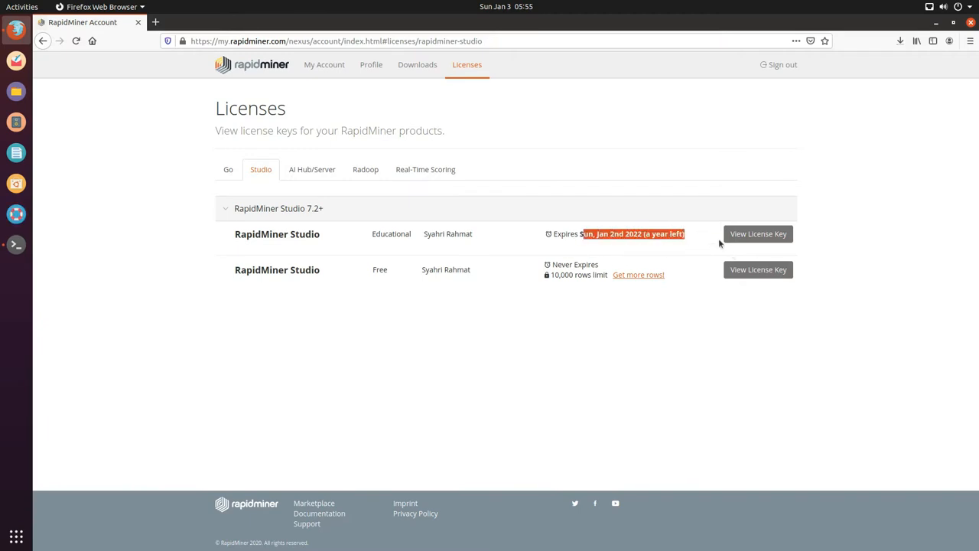
left_click(707, 361)
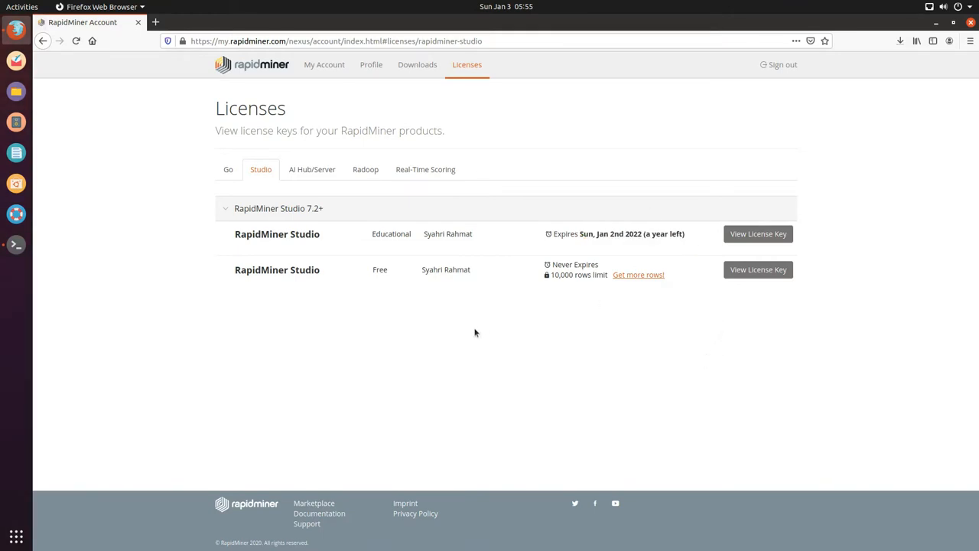
double_click(376, 269)
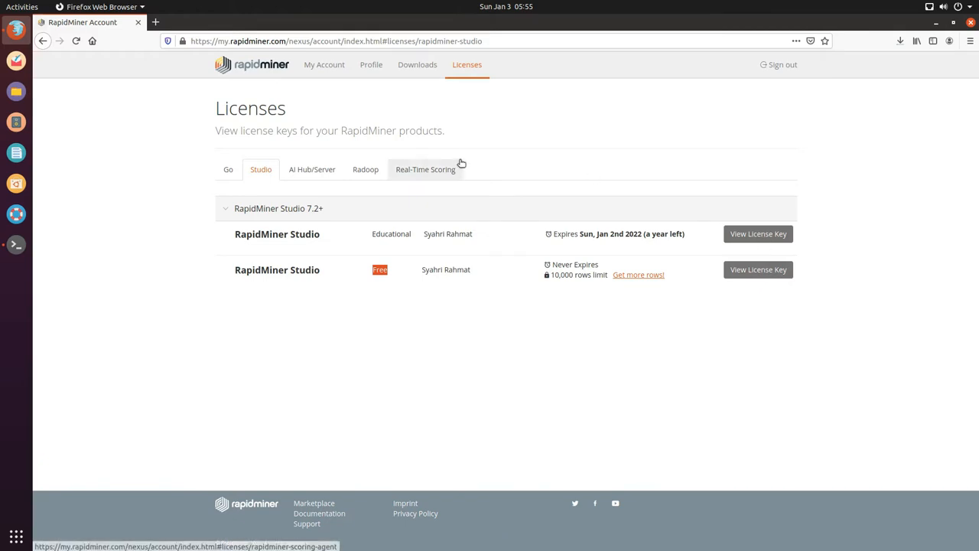
left_click(16, 245)
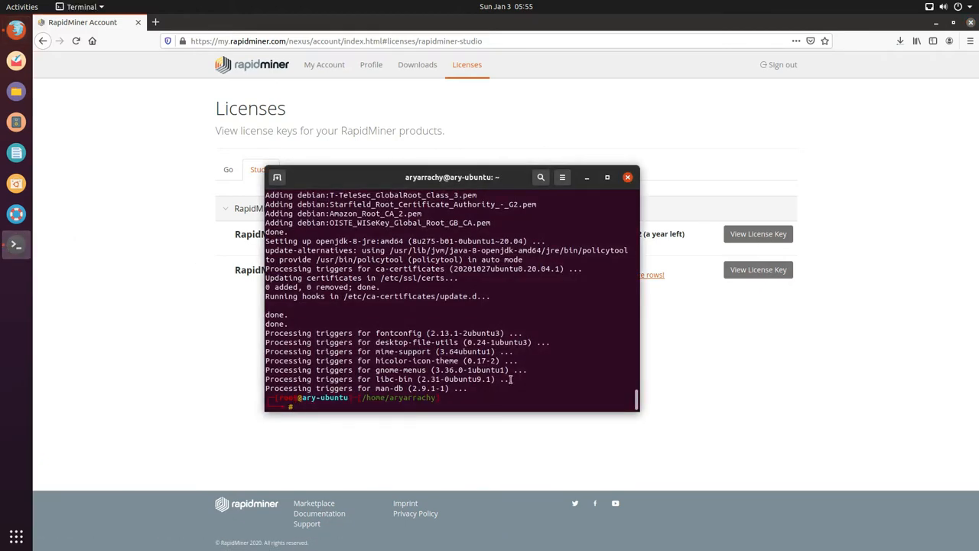
scroll(505, 344, "up", 5)
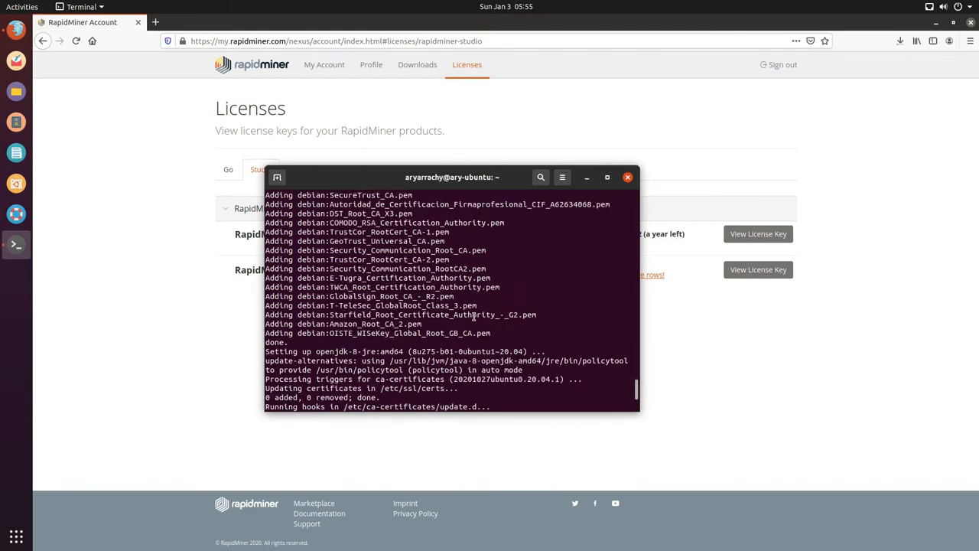
Step: Run java -version, which shows openjdk 1.8.0_275, and javac -version, which is not found
scroll(473, 316, "down", 5)
type("java ")
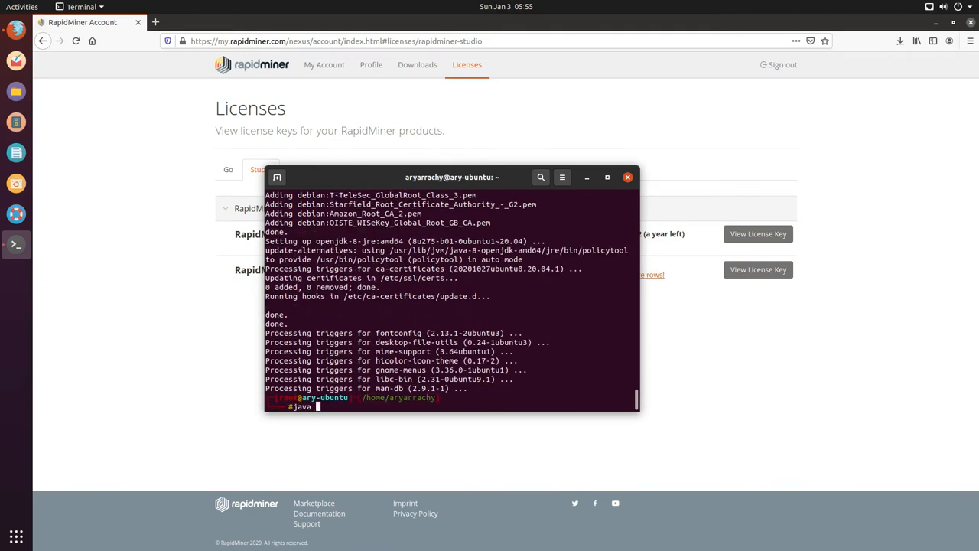
type("-version")
key("Return")
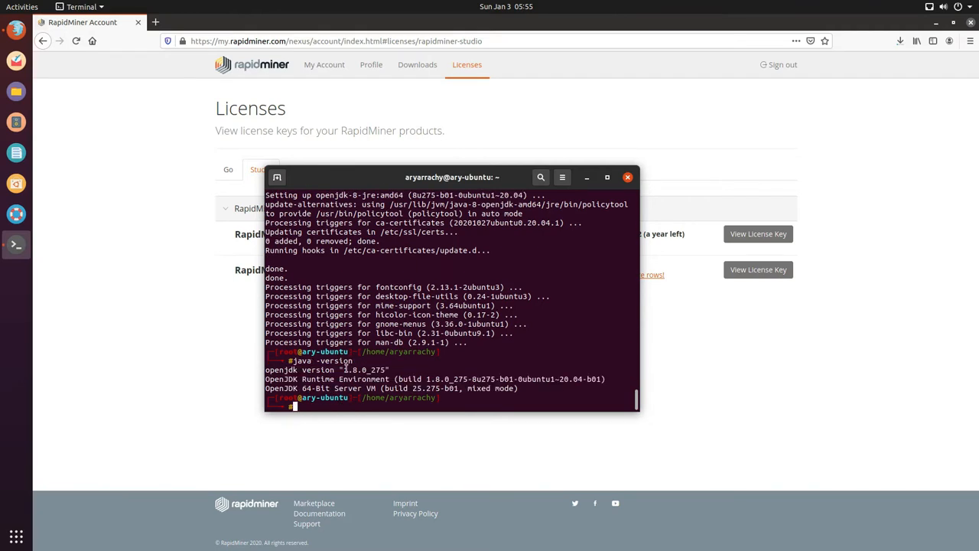
left_click_drag(266, 379, 308, 373)
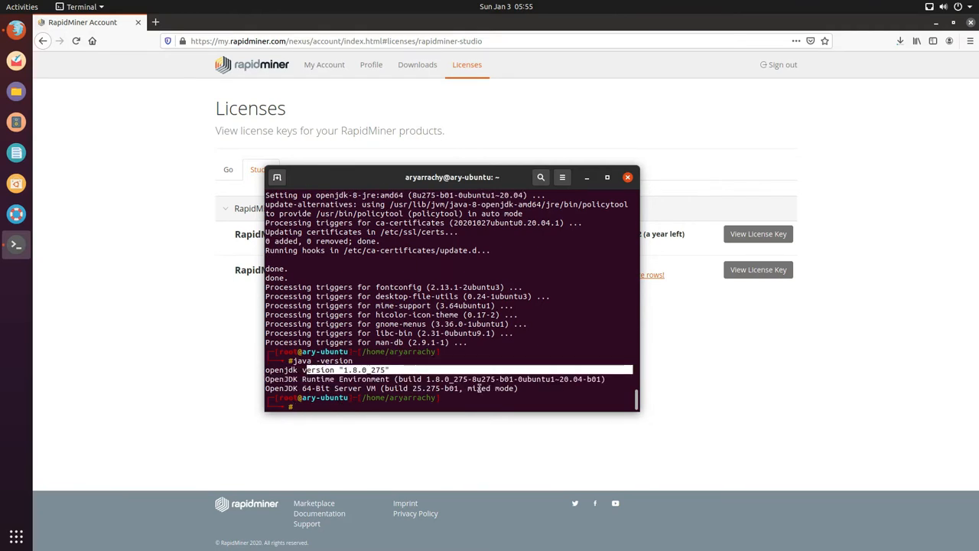
left_click(495, 398)
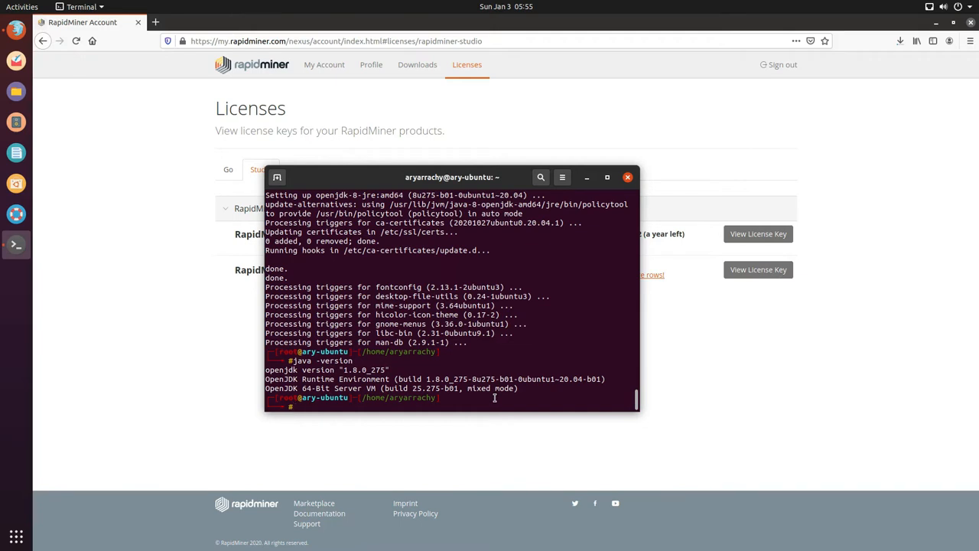
type("javac -version")
key("Return")
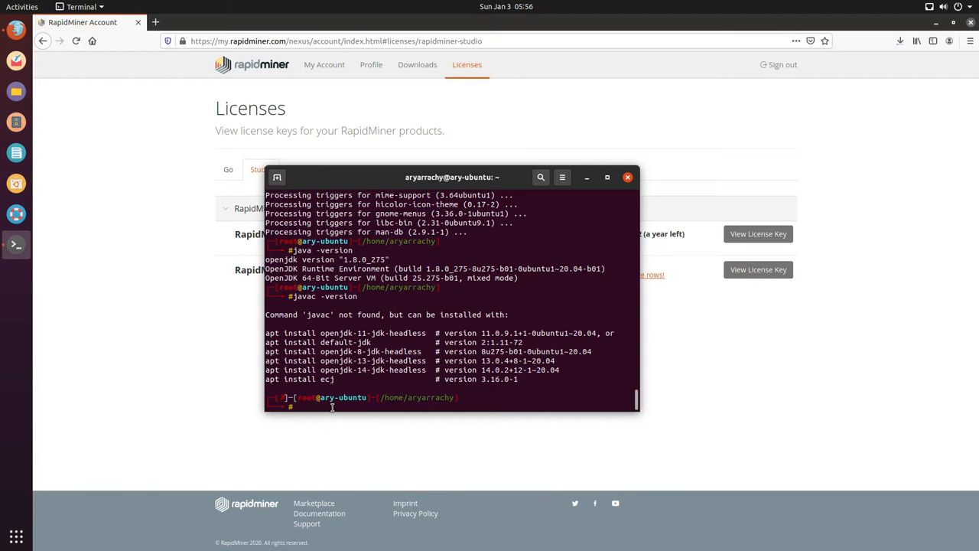
Step: Run sudo apt install openjdk-8-jdk and confirm with y to install the 14 new packages
type("sudo apt install openjdk-8-jdk")
key("Return")
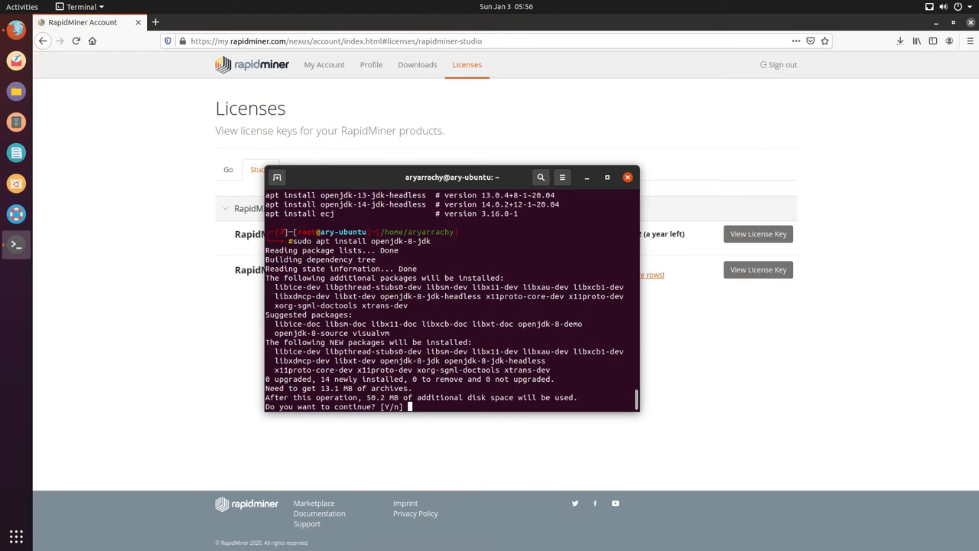
type("y")
key("Return")
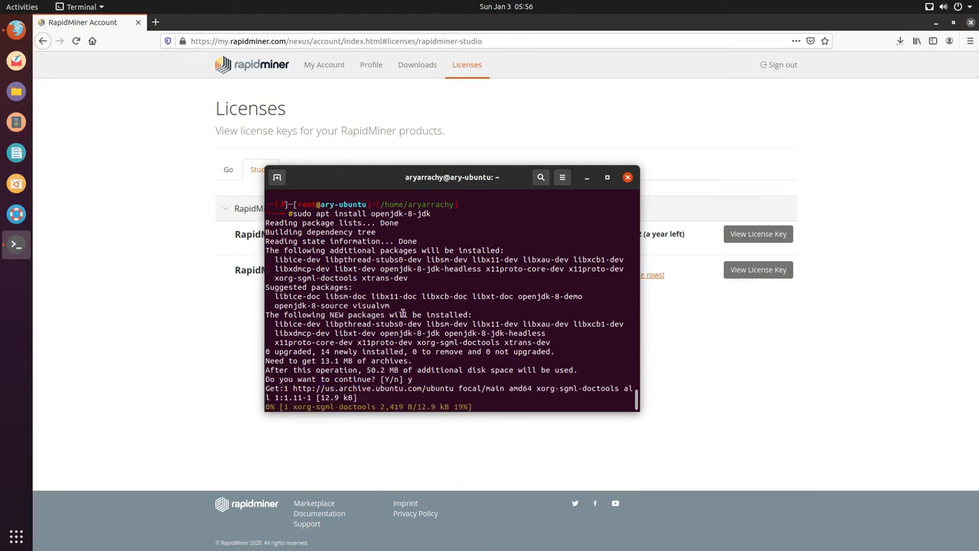
Step: Check the rapidminer-studio-9.8.1.zip download progress twice, returning to the Terminal running the JDK download
left_click(897, 44)
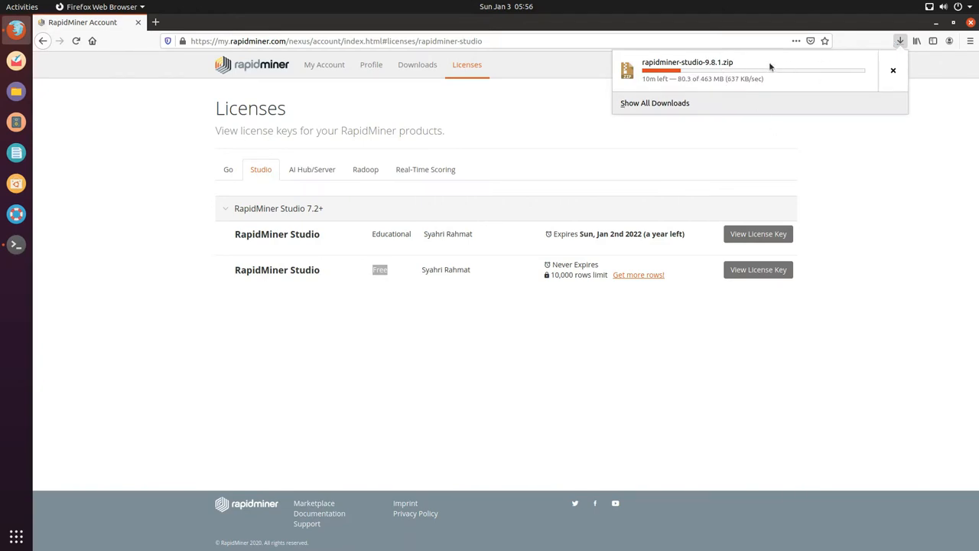
left_click(895, 177)
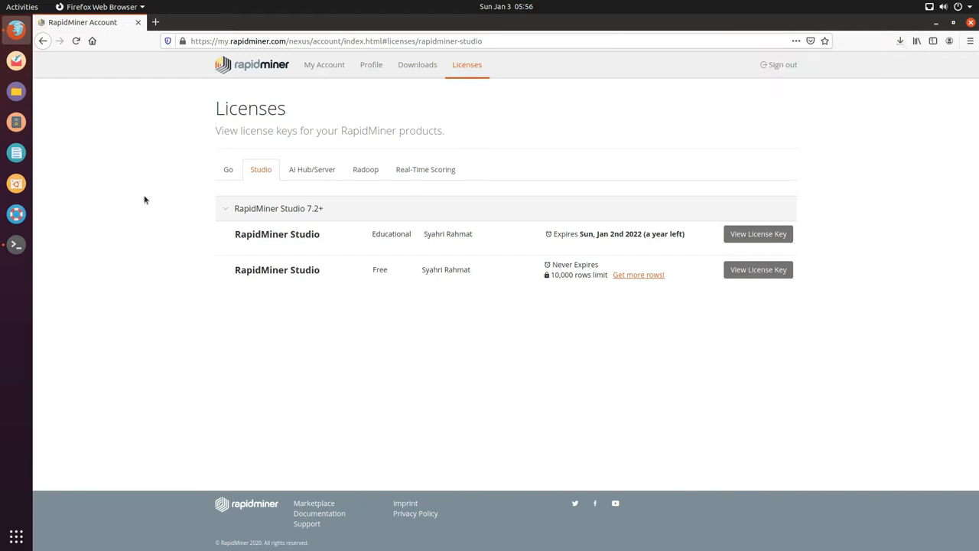
left_click(23, 246)
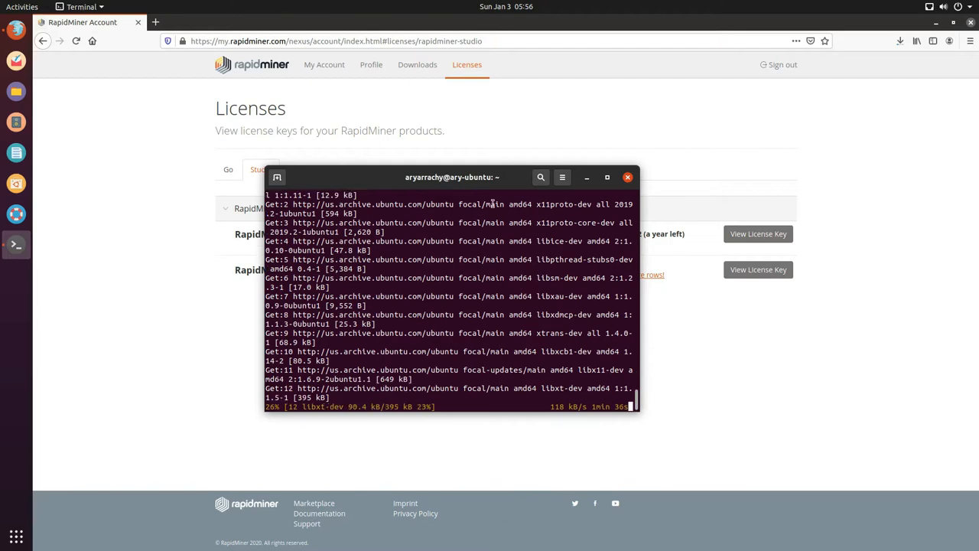
left_click_drag(475, 184, 430, 110)
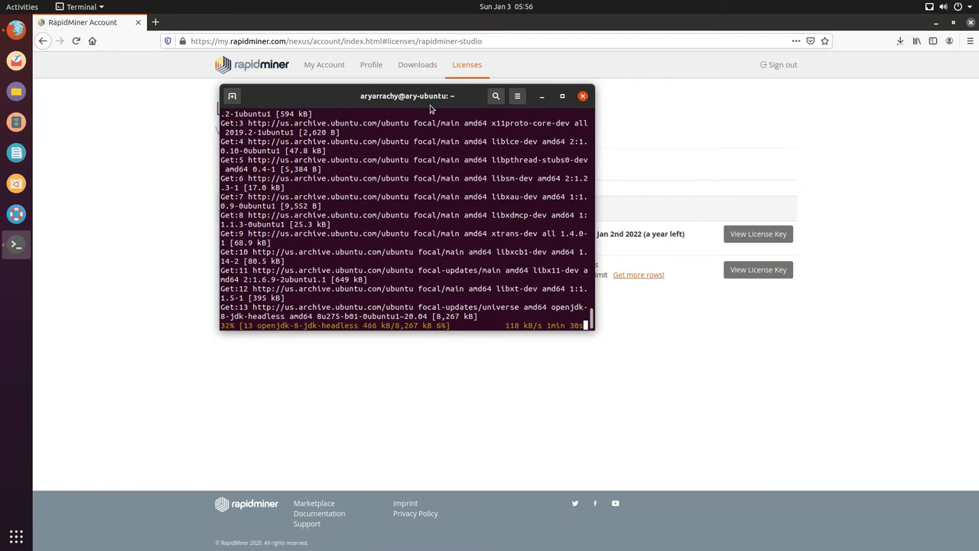
left_click(901, 46)
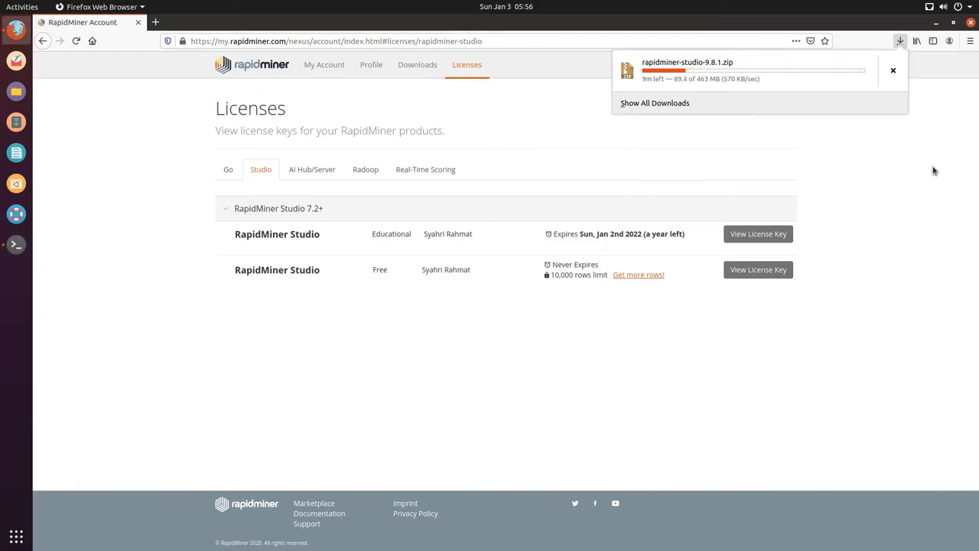
left_click(937, 256)
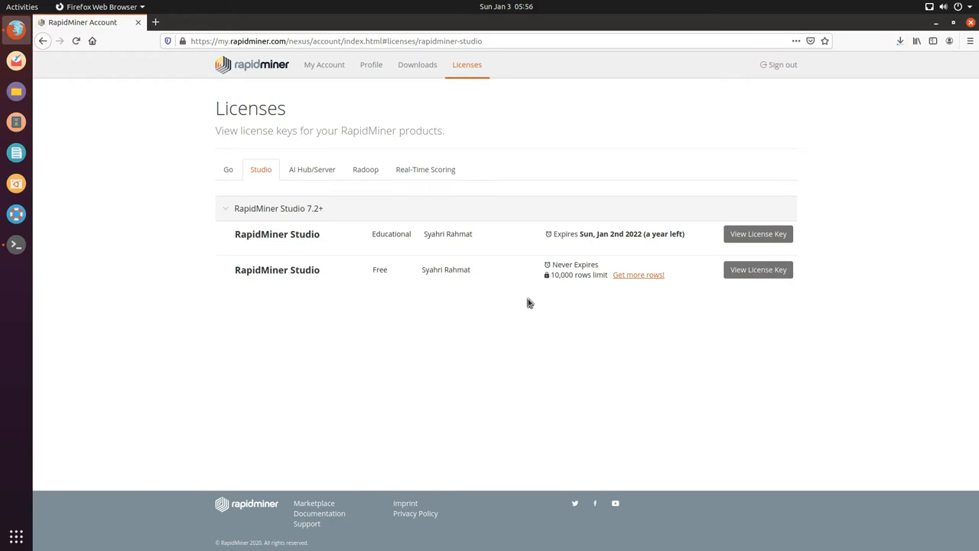
left_click(23, 256)
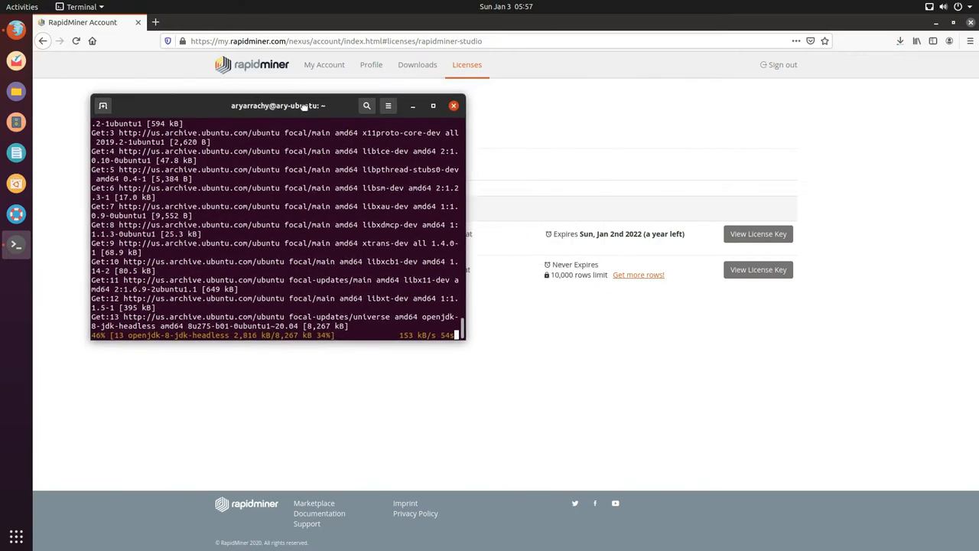
Step: Move the Terminal aside and bring Firefox forward, where the zip is at 445 of 463 MB
left_click_drag(434, 101, 304, 111)
scroll(330, 202, "up", 5)
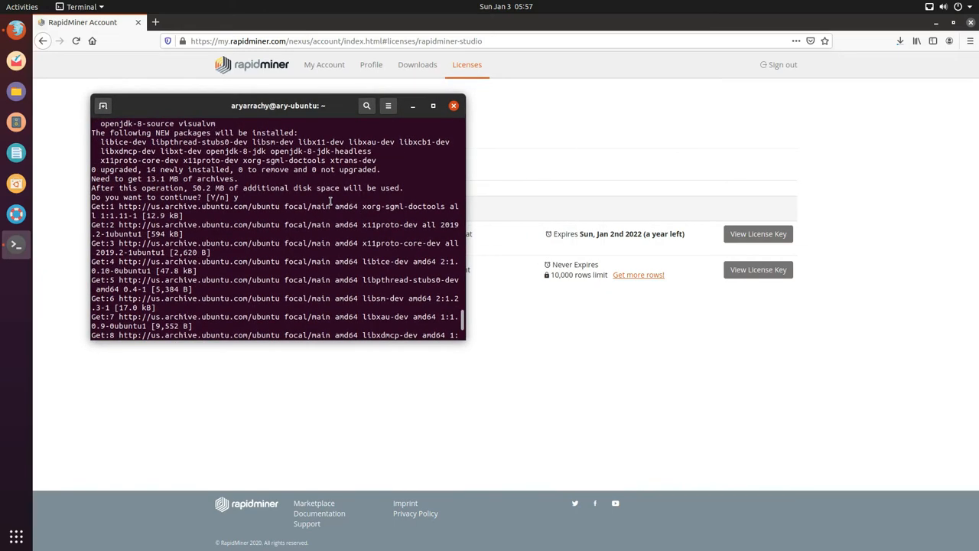
scroll(331, 202, "down", 5)
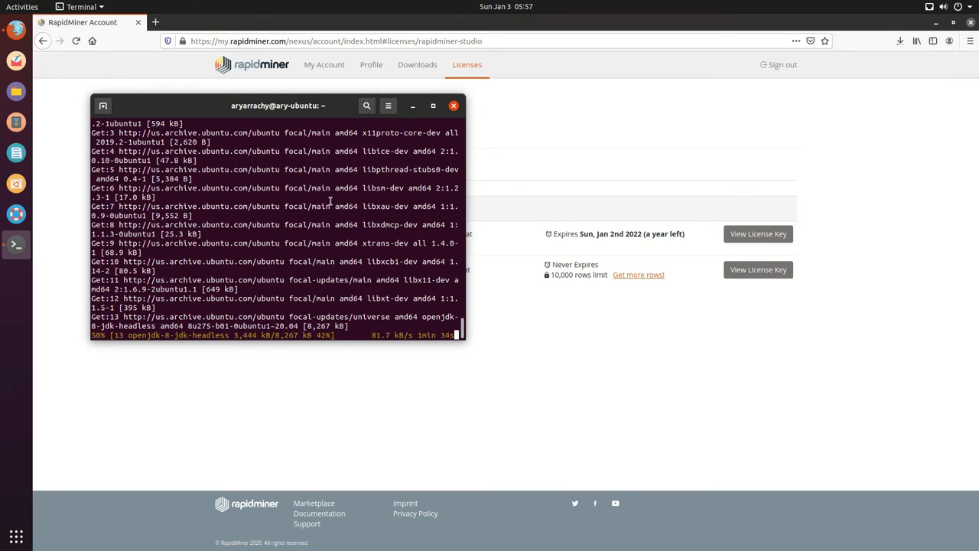
left_click(554, 362)
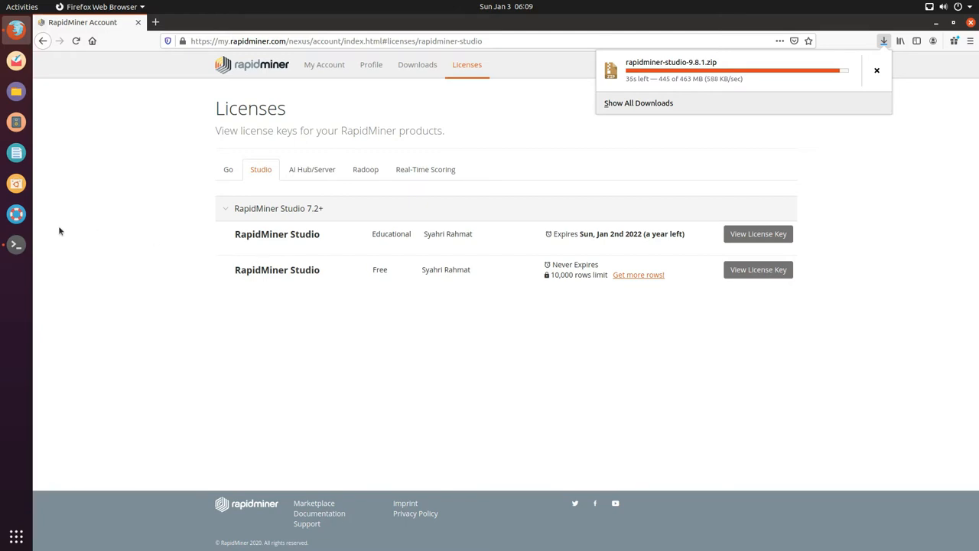
Step: Run sudo apt install unzip, confirming unzip 6.0-25ubuntu1 is already installed
left_click(24, 248)
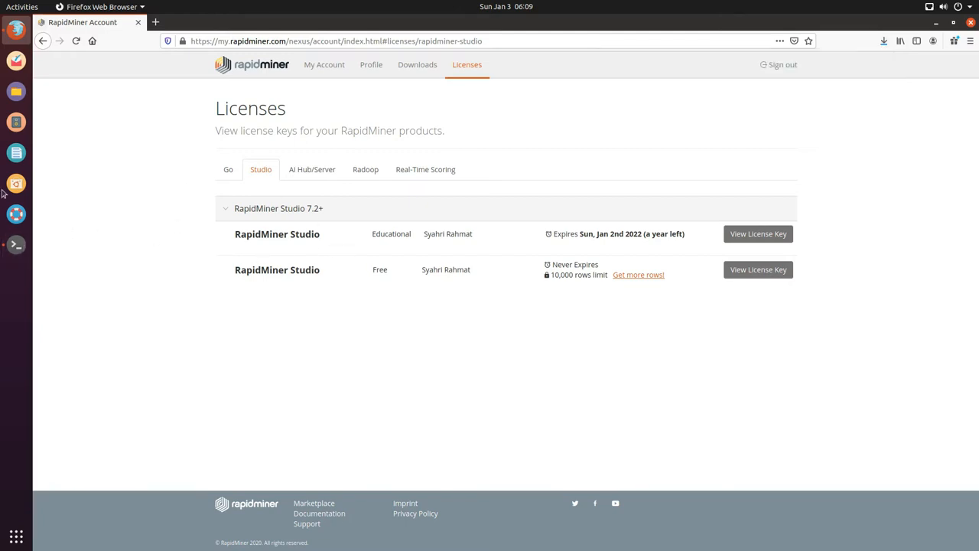
left_click(17, 246)
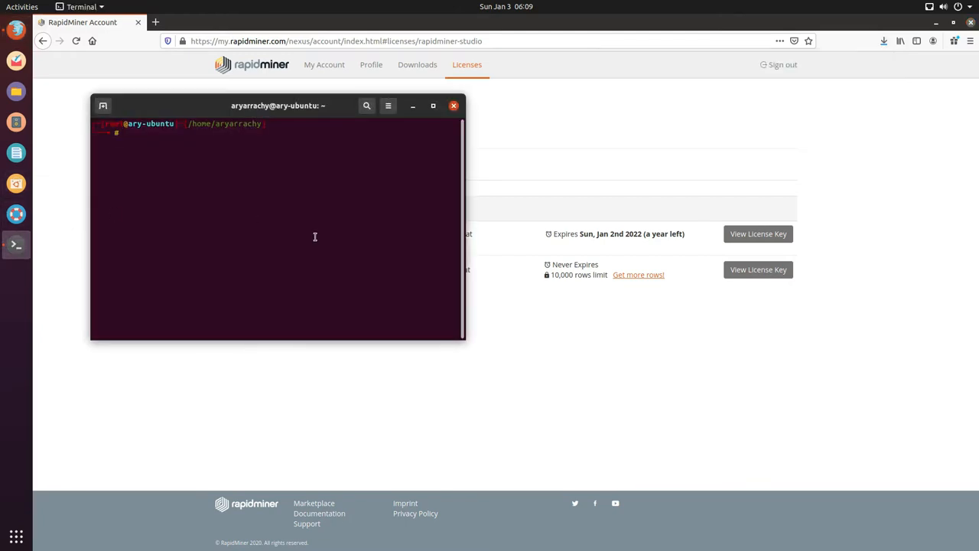
type("un")
key("BackSpace")
key("BackSpace")
type("sudo apt install unzip")
key("Return")
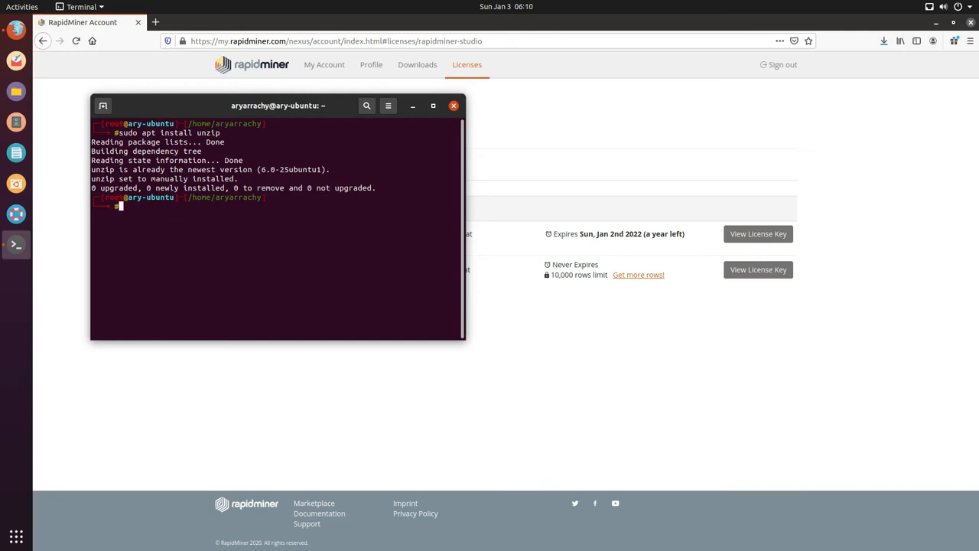
Step: Clear the terminal output and check the rapidminer-studio-9.8.1.zip download progress
type("clear")
key("Return")
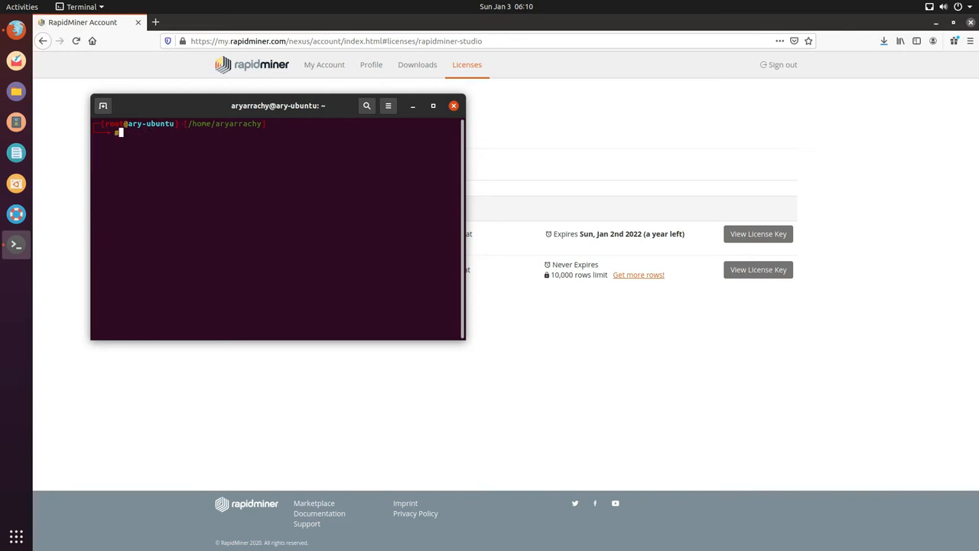
left_click(885, 42)
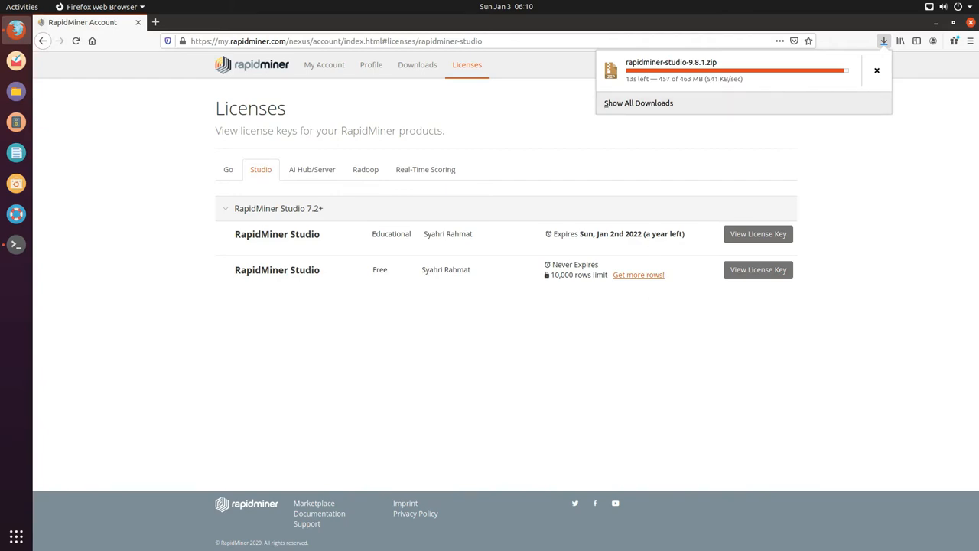
key("super+Tab")
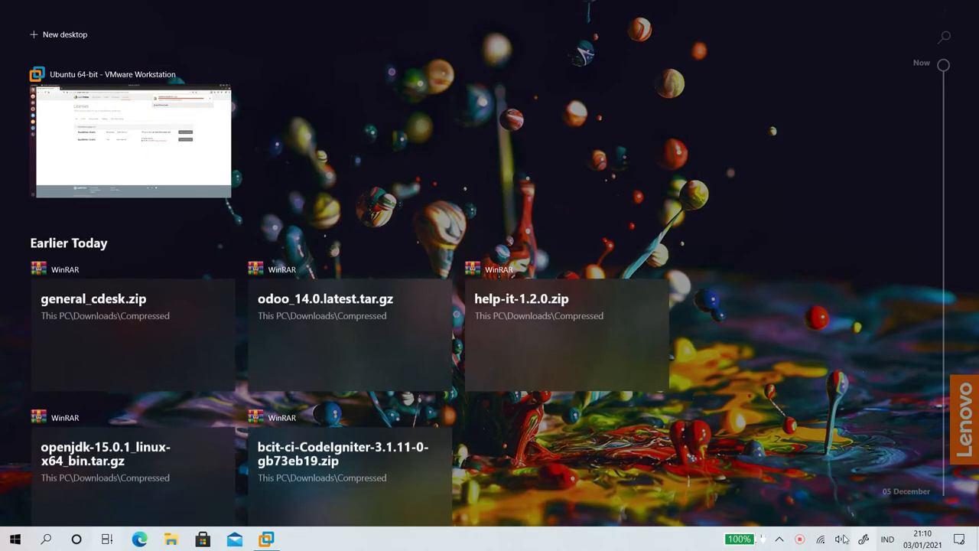
Step: Hide the screen recorder controls and confirm rapidminer-studio-9.8.1.zip finished downloading at 463 MB
right_click(798, 539)
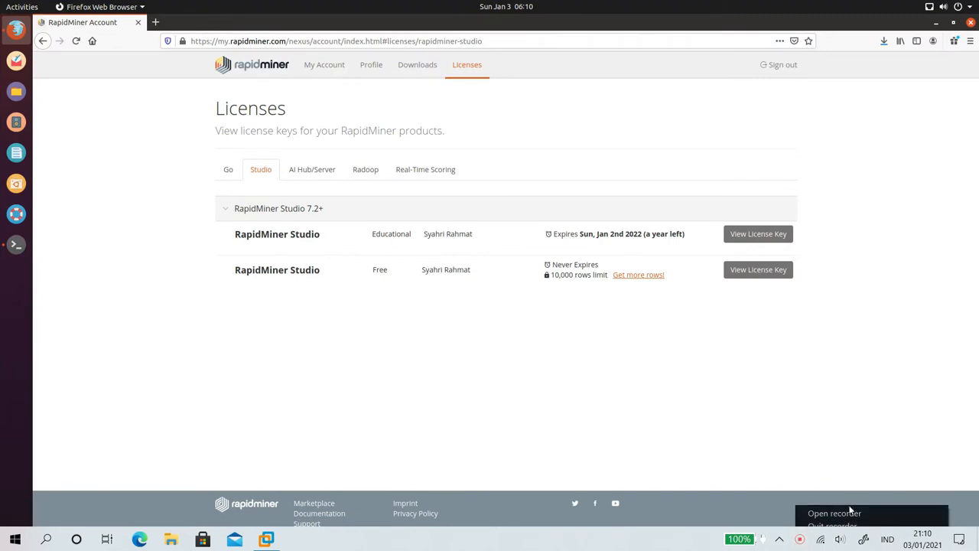
left_click(851, 515)
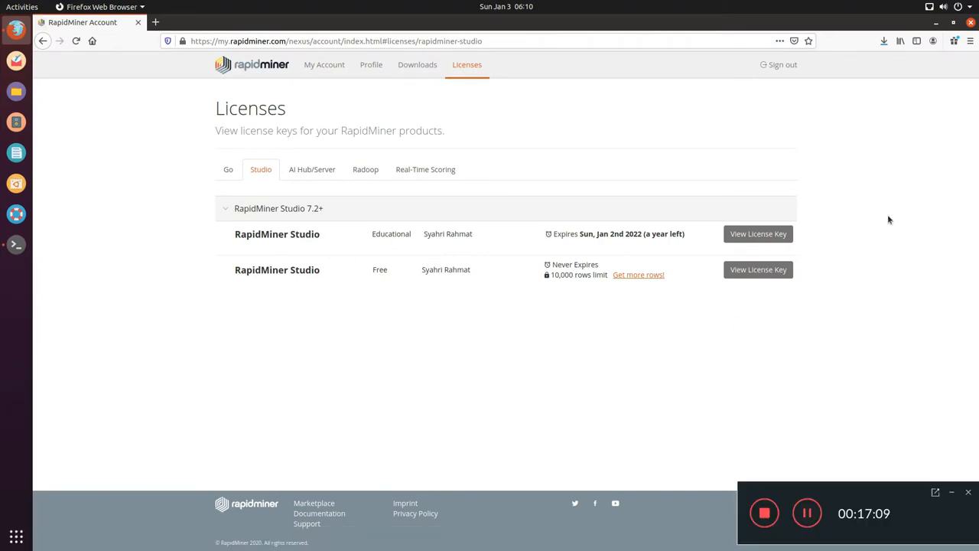
left_click(950, 494)
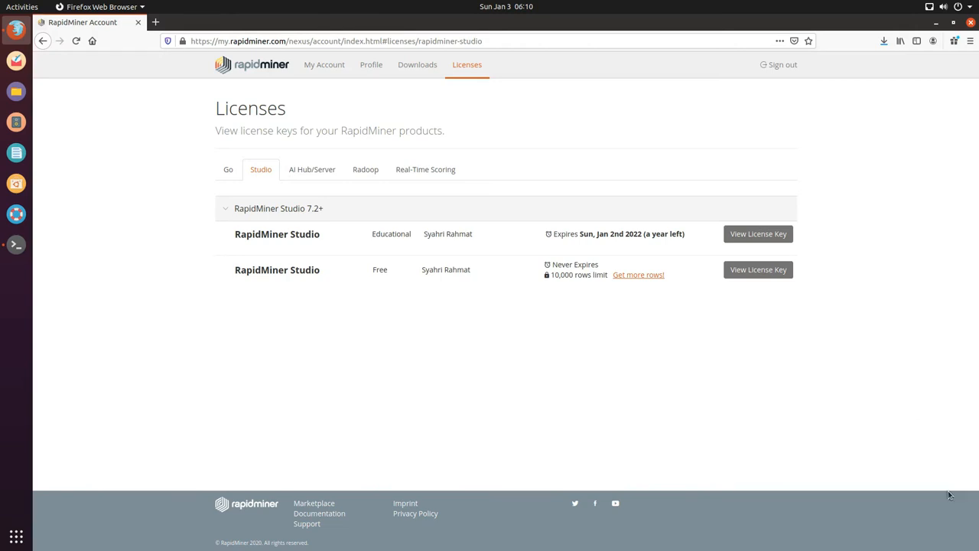
left_click(883, 42)
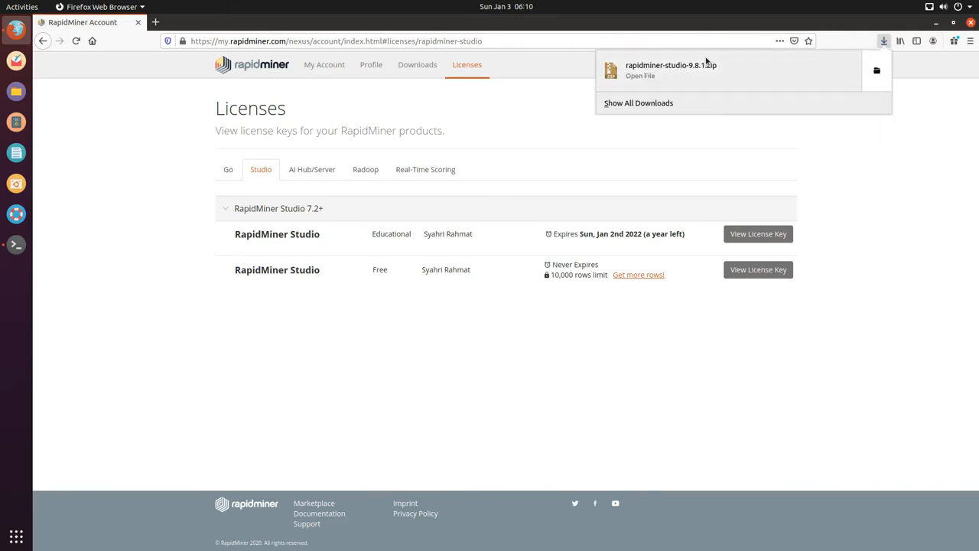
Step: Bring Terminal forward, move it right, and change into the home Downloads folder
left_click(18, 246)
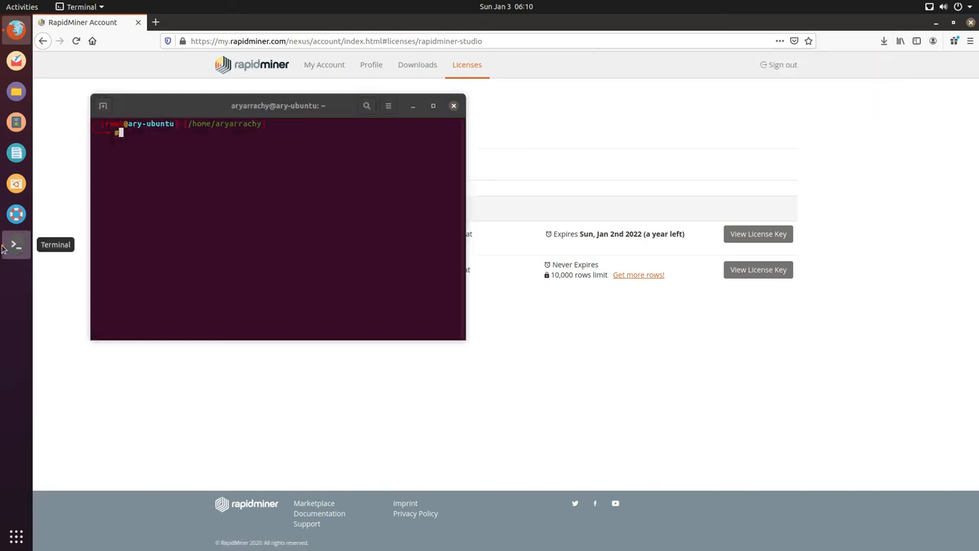
left_click_drag(212, 107, 510, 123)
type("cd /")
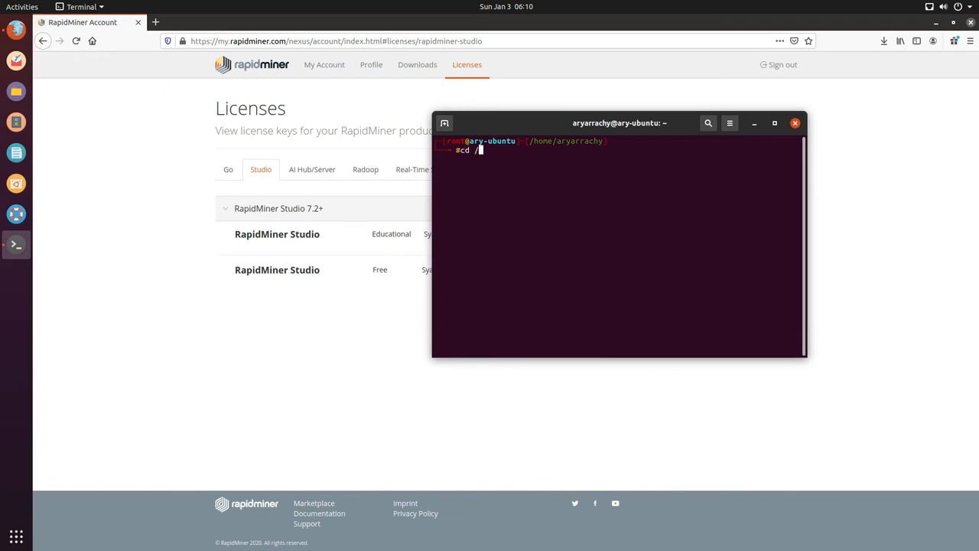
type("home/ar")
key("Tab")
type("Dow")
key("Tab")
key("Return")
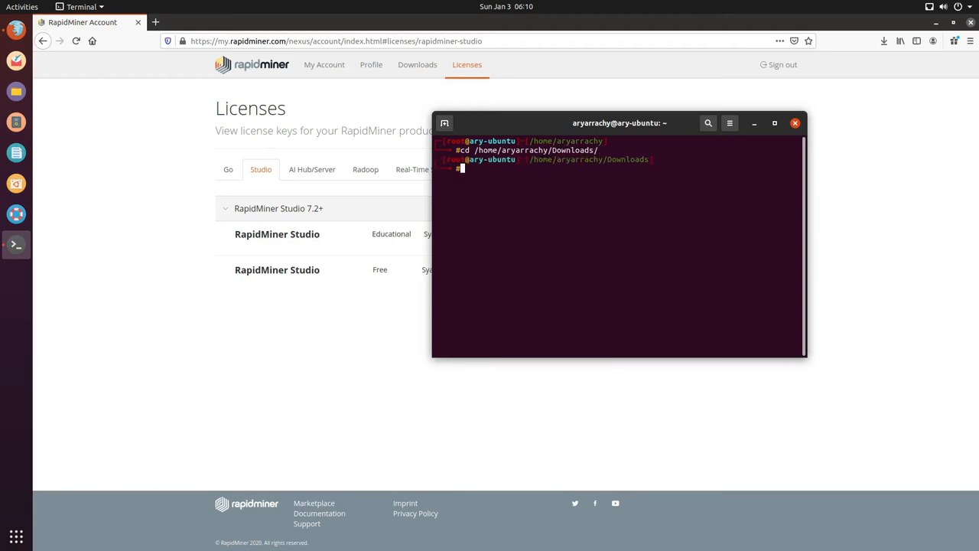
Step: List the Downloads contents to find rapidminer-studio-9.8.1.zip and begin an unzip command
type("dir")
key("Return")
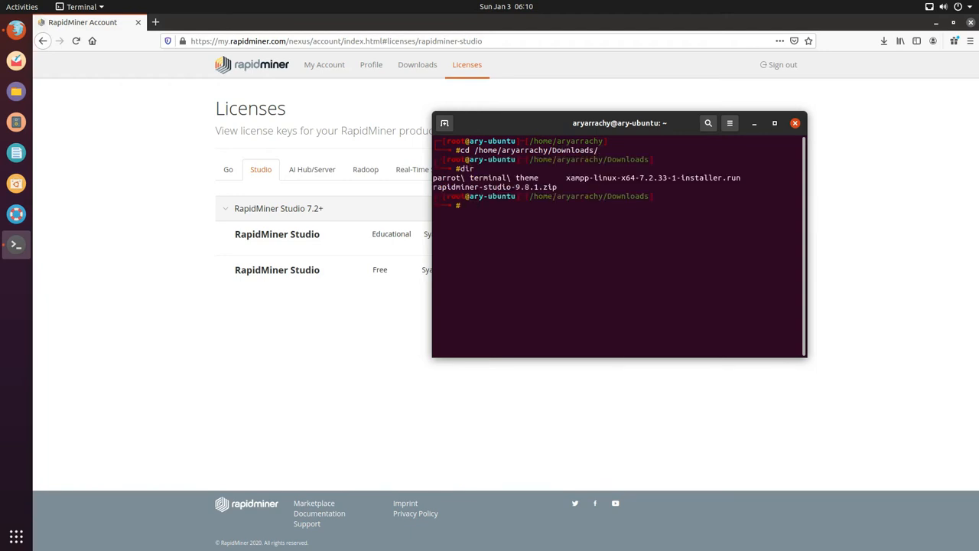
type("ls")
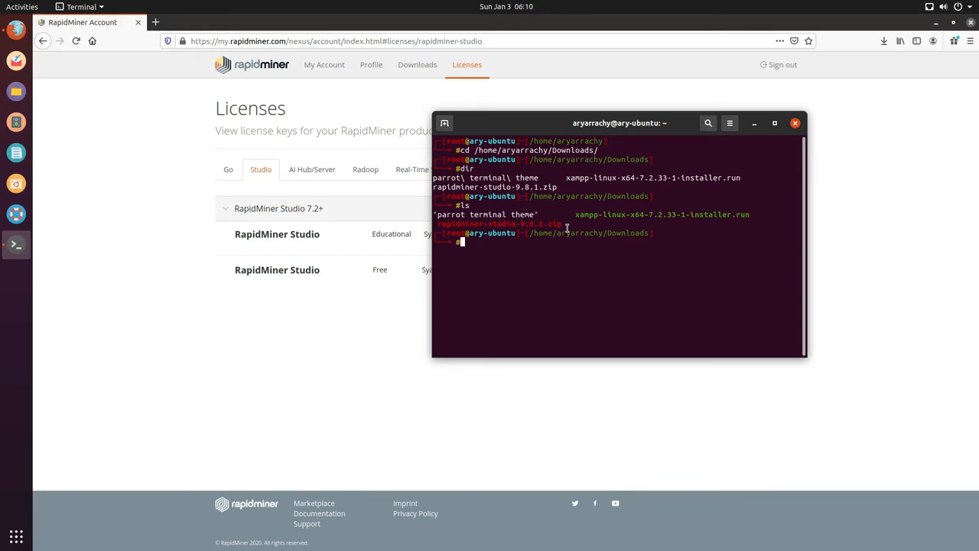
left_click_drag(566, 228, 436, 223)
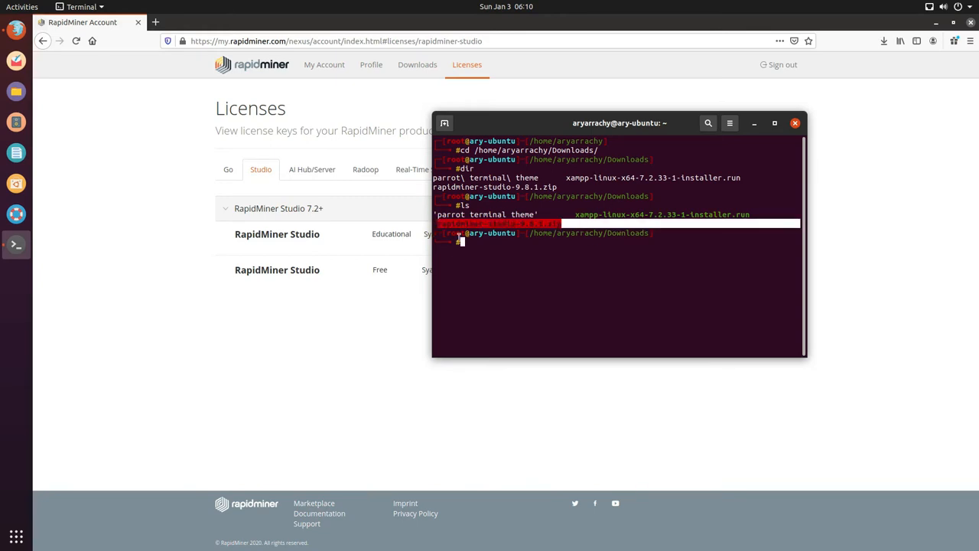
left_click(458, 242)
type("unzip rap")
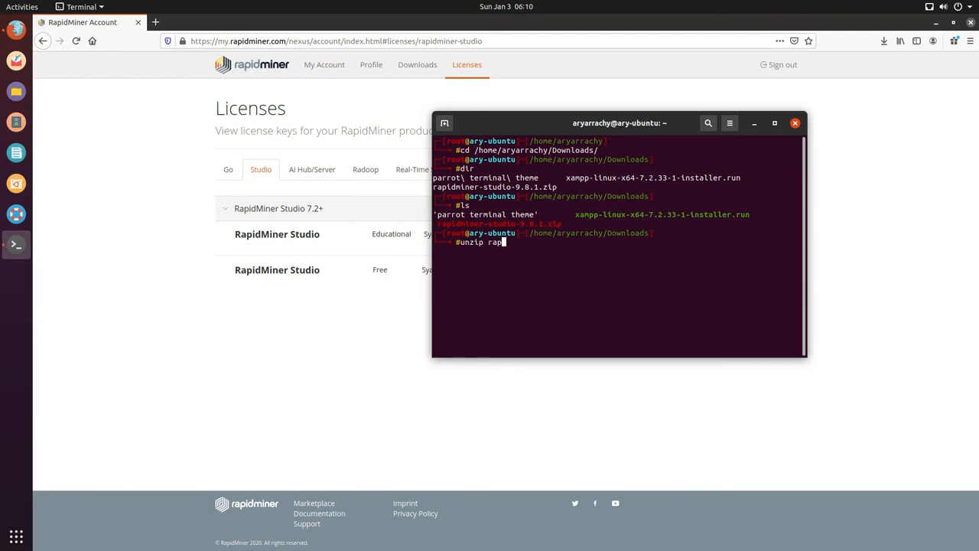
Step: Unzip rapidminer-studio-9.8.1.zip, list the new rapidminer-studio folder, and begin cd into it
key("Tab")
key("Return")
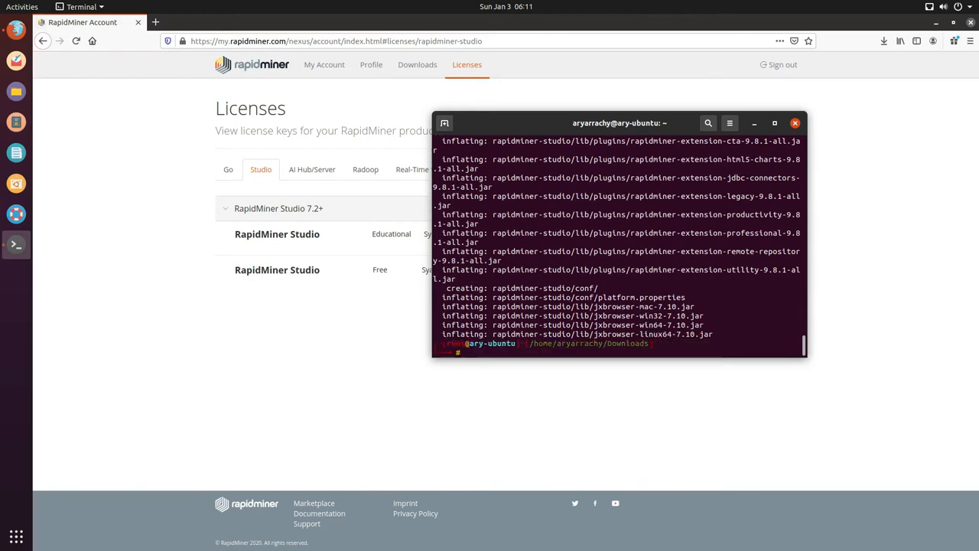
type("ls")
key("Return")
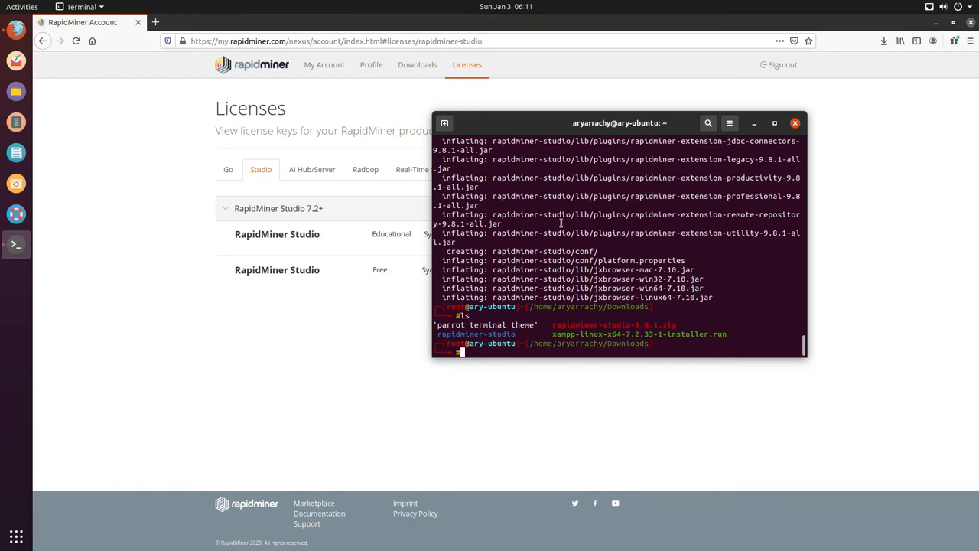
left_click_drag(519, 333, 455, 335)
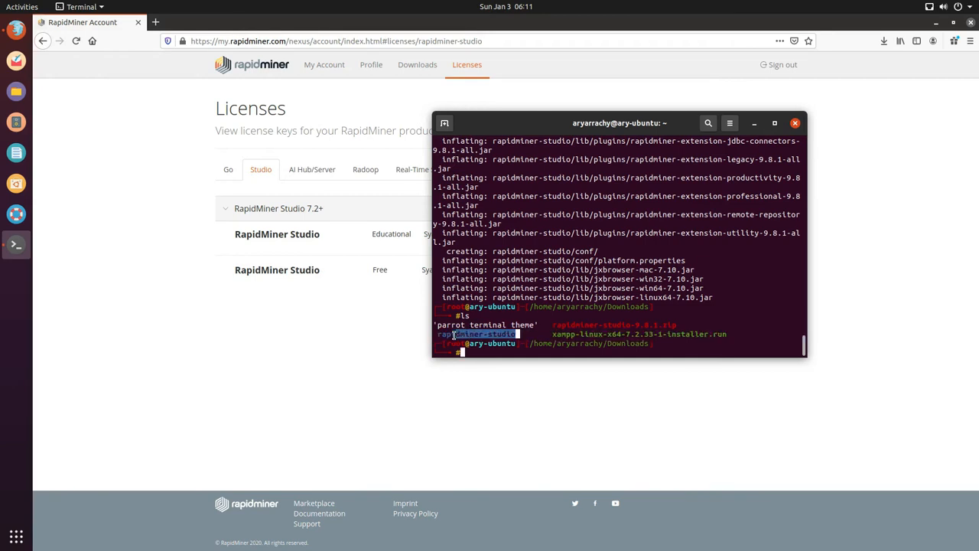
left_click(506, 354)
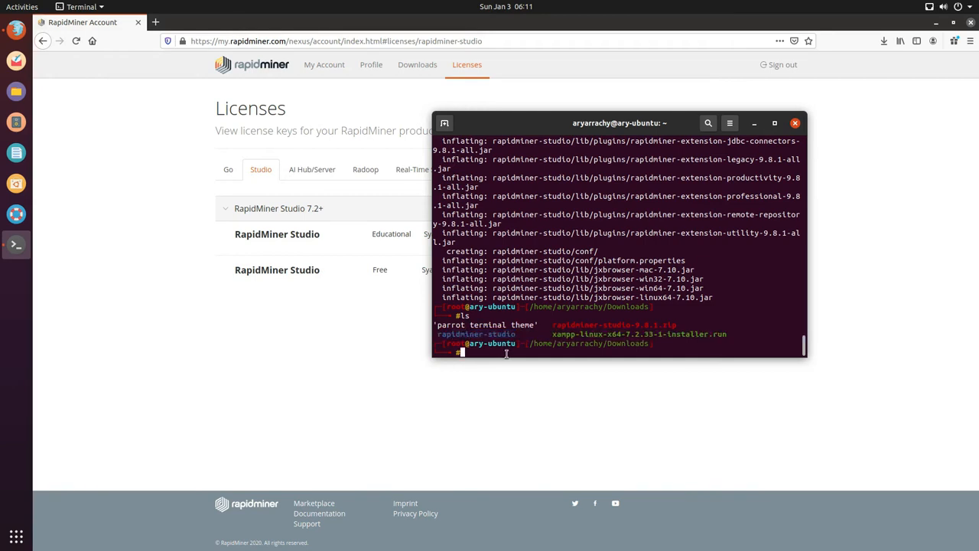
type("cd rapidminer-studio/")
Step: Enter rapidminer-studio, list its files, and run ./RapidMiner-Studio.sh
key("Return")
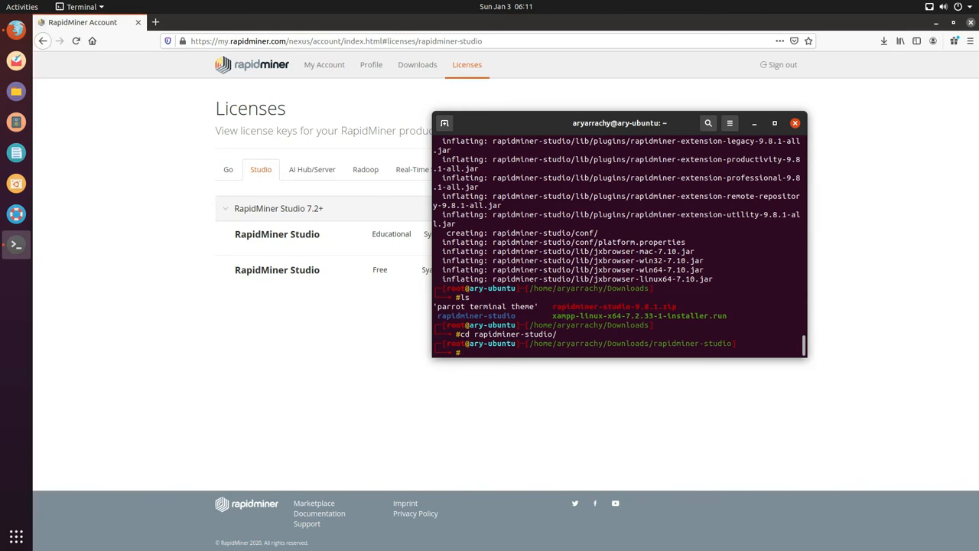
type("ls")
key("Return")
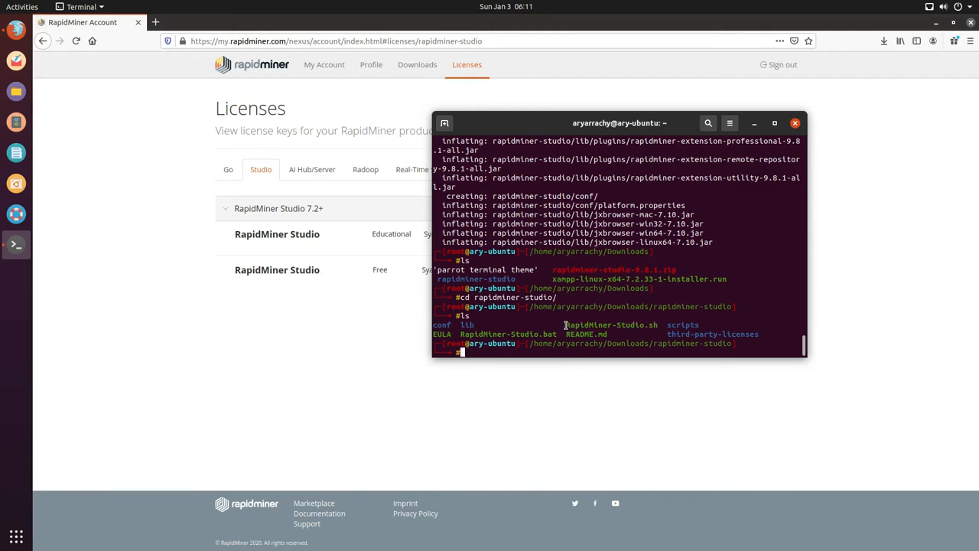
left_click_drag(566, 327, 659, 325)
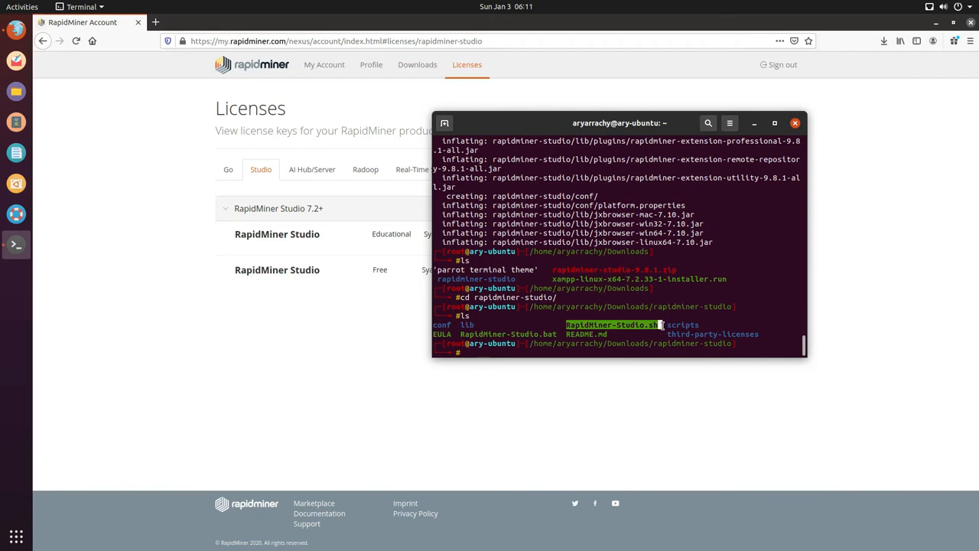
left_click(475, 353)
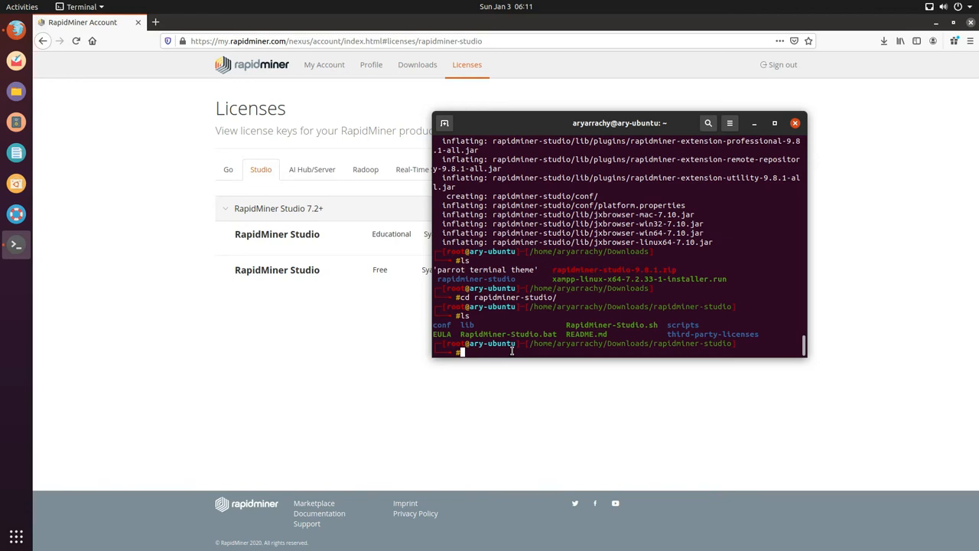
type("./R")
key("Tab")
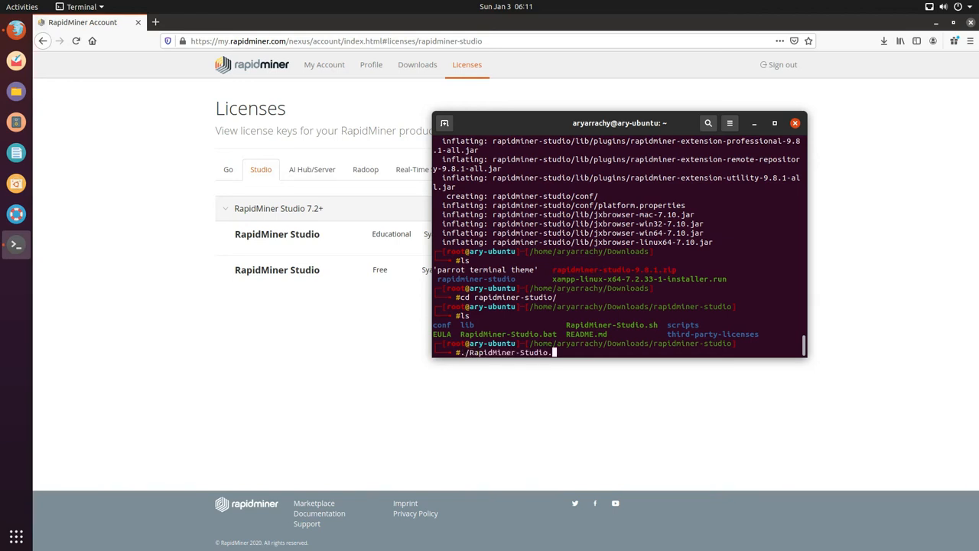
type("sh")
key("Return")
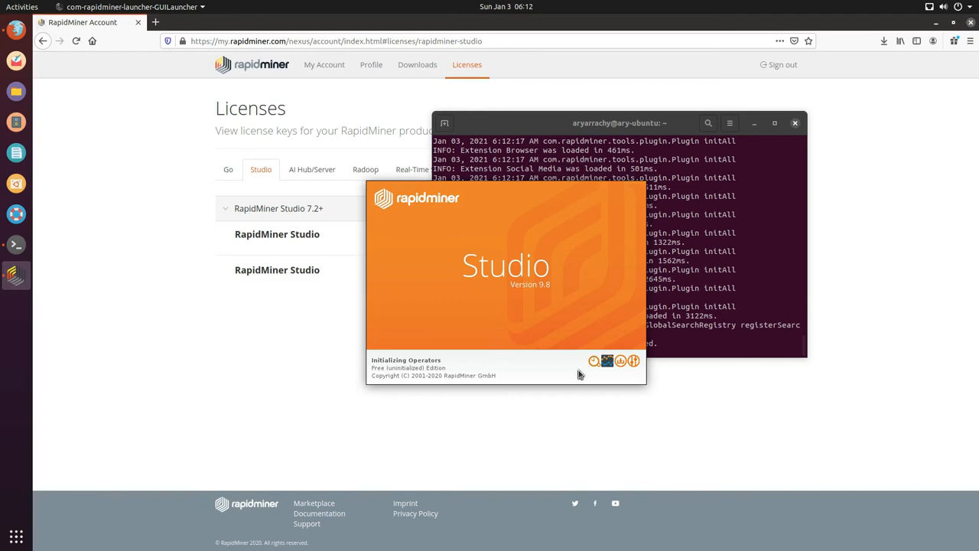
Step: Switch to the Windows task overview while Studio 9.8 initializes operators
key("super+Tab")
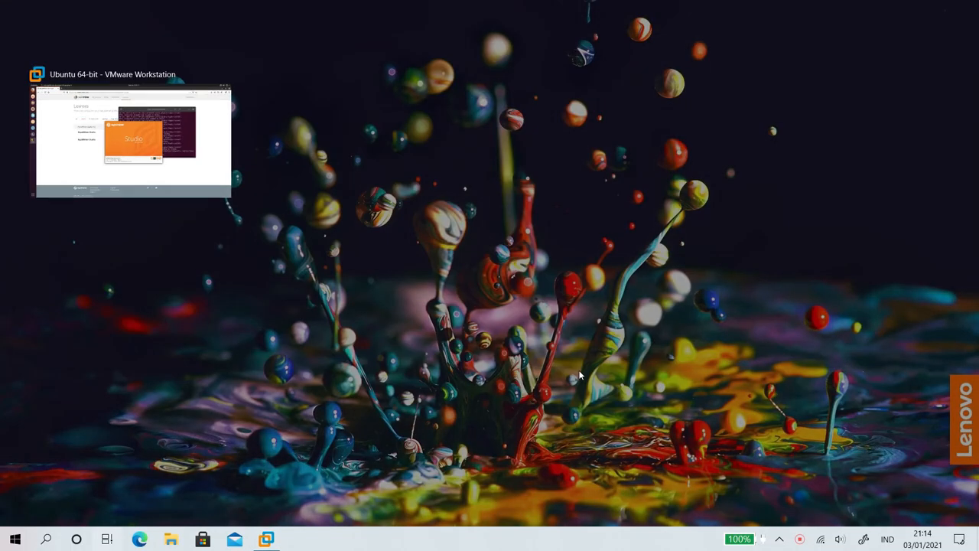
Step: Return to the fullscreen Ubuntu 64-bit virtual machine from Windows Task View
left_click(170, 162)
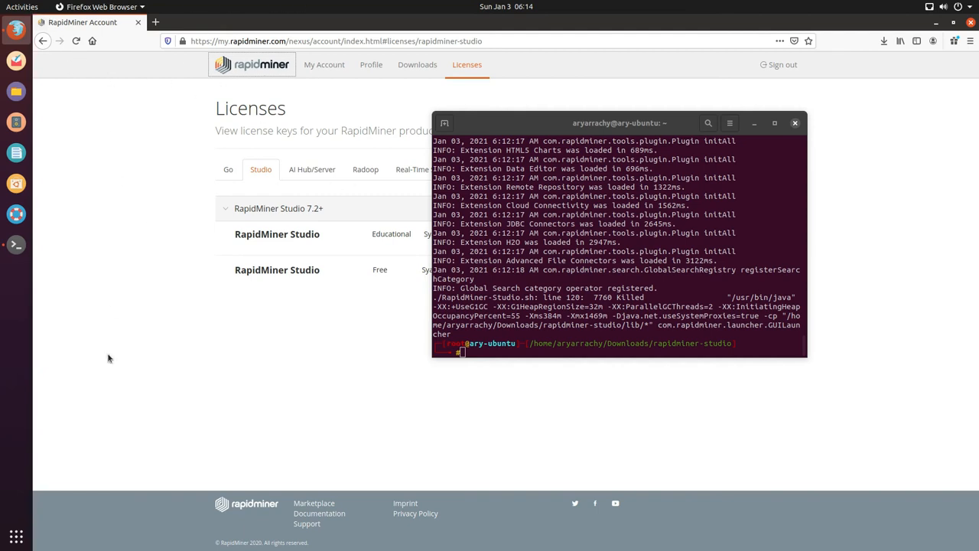
Step: Search the applications for 'rapid', then close the overview back to the desktop
left_click(12, 544)
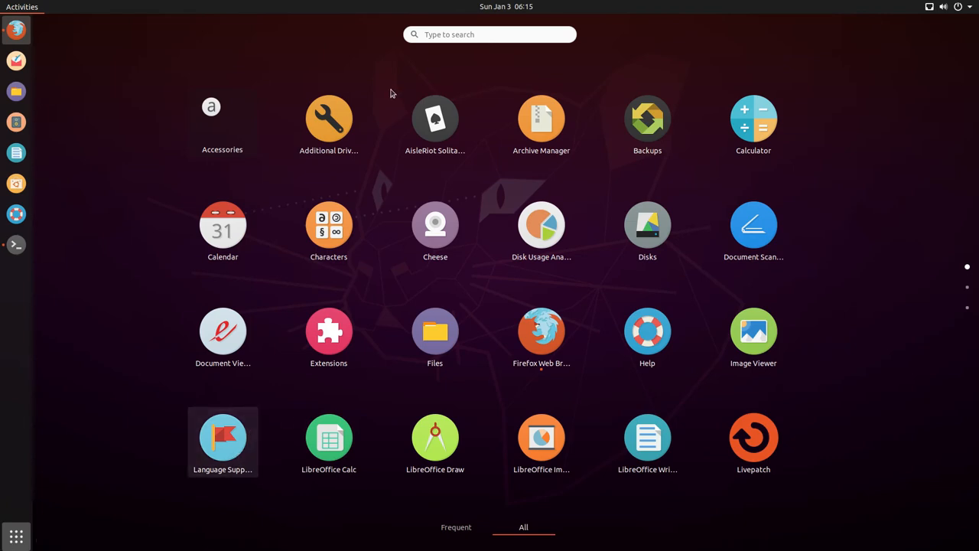
type("rap")
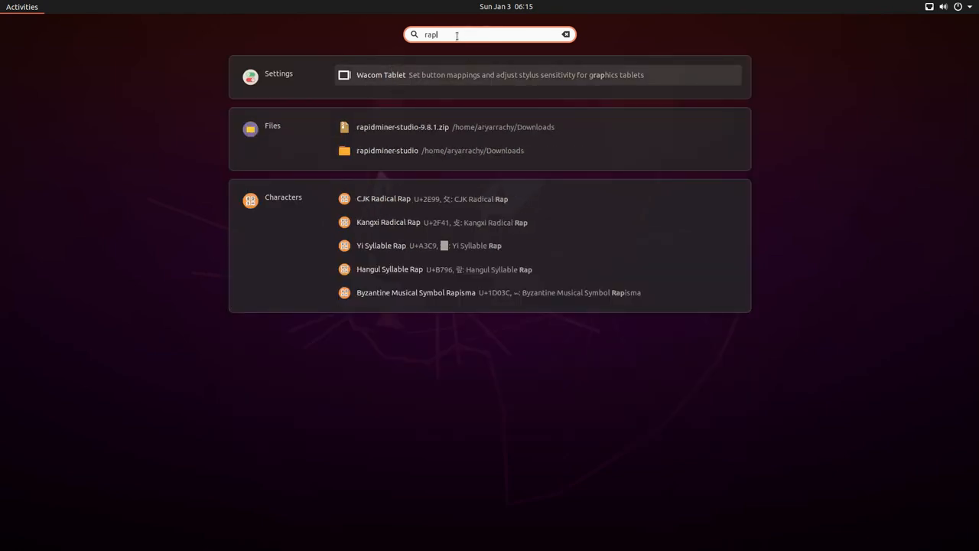
type("id")
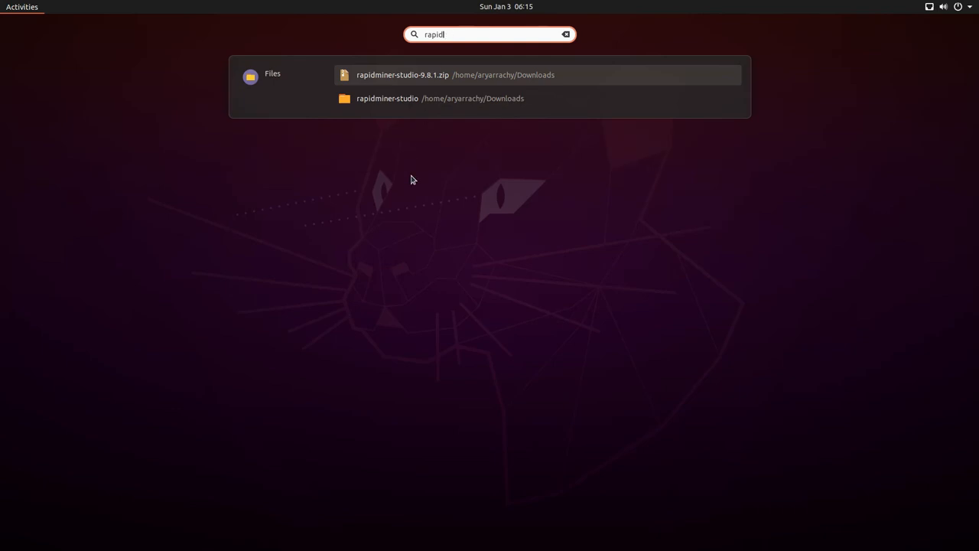
left_click(12, 9)
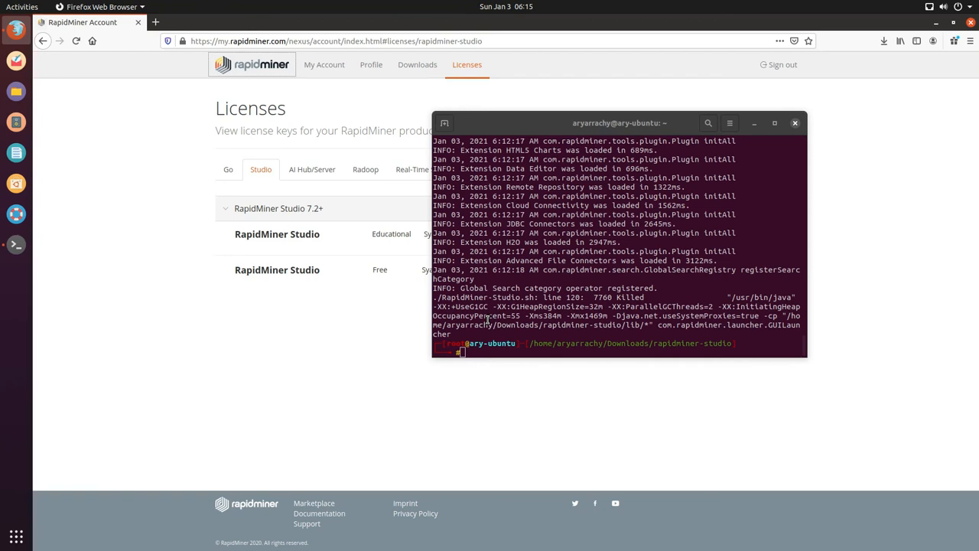
Step: Try launching RapidMiner from Terminal with the .bat launcher
left_click(549, 344)
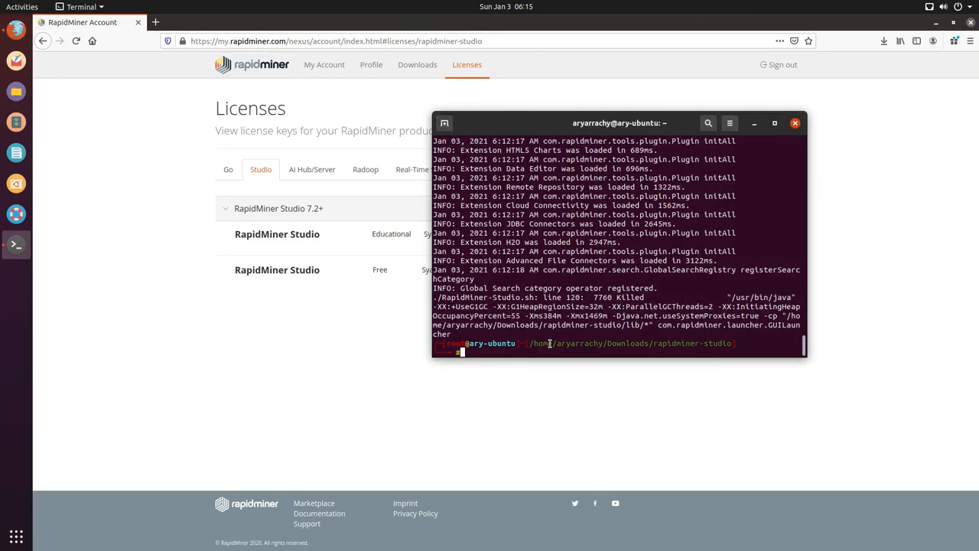
type("rapid")
type("mine")
scroll(632, 228, "up", 5)
scroll(632, 227, "down", 10)
key("BackSpace")
key("BackSpace")
key("BackSpace")
key("BackSpace")
key("BackSpace")
key("BackSpace")
key("BackSpace")
key("BackSpace")
key("BackSpace")
type("./R")
key("Tab")
type("bat")
key("Return")
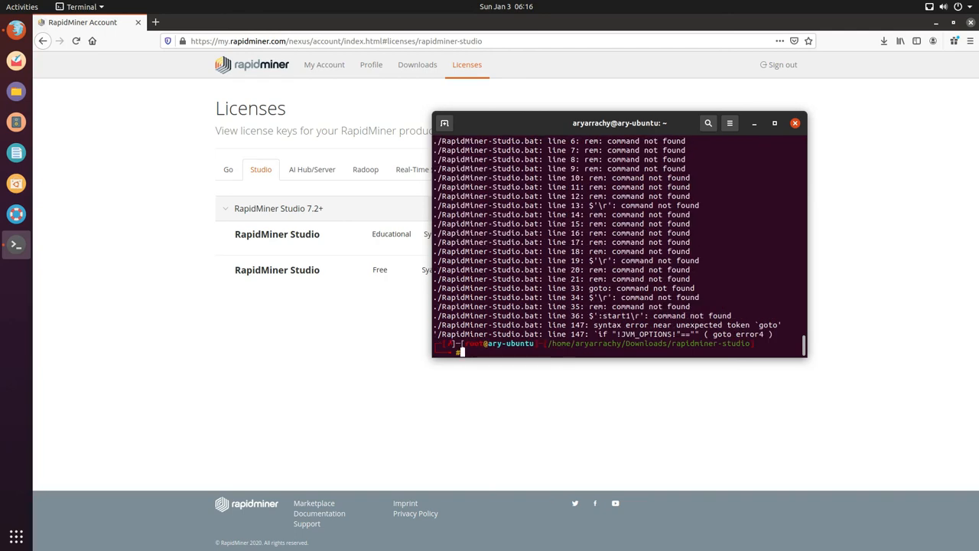
Step: Rerun the launcher as ./RapidMiner-Studio.sh and start with extensions disabled
key("Up")
key("BackSpace")
key("BackSpace")
key("BackSpace")
type("sh")
key("Return")
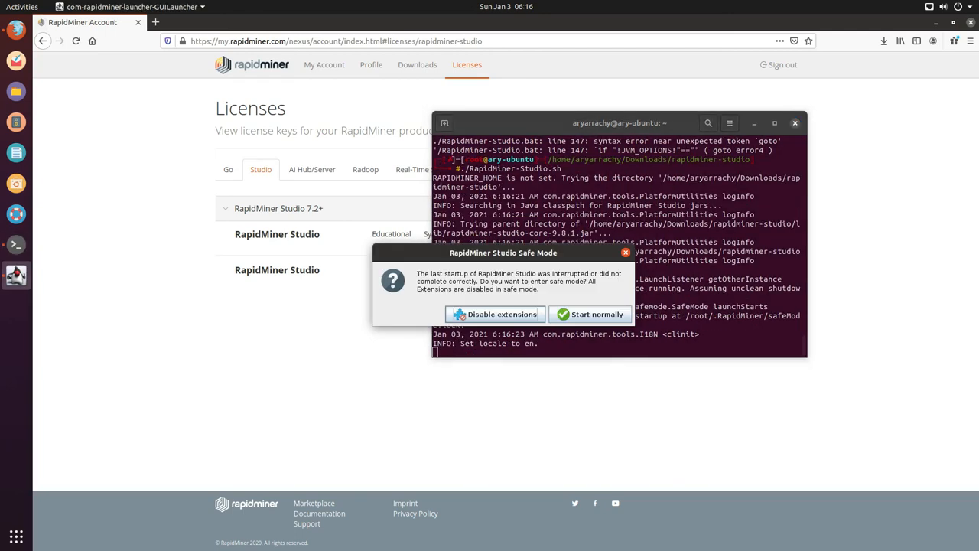
left_click(504, 316)
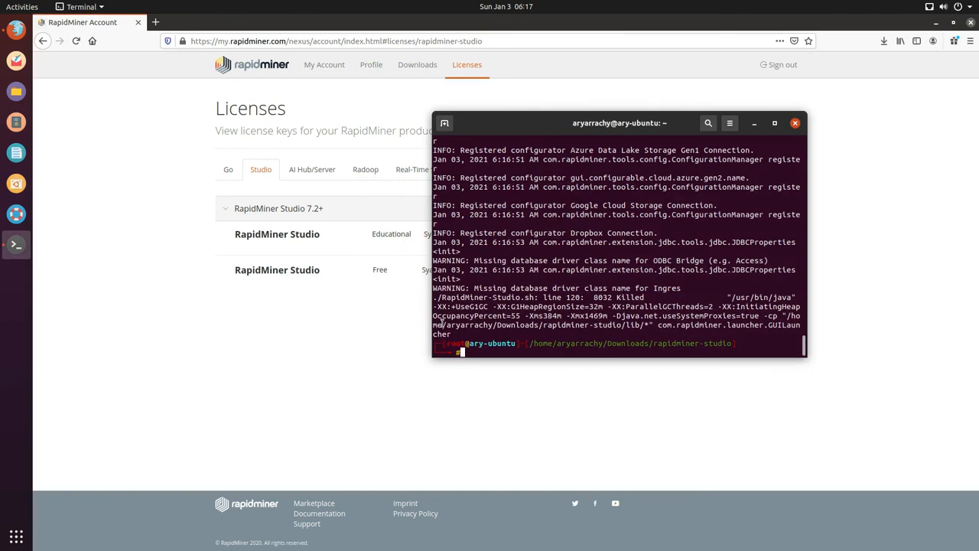
Step: Launch ./RapidMiner-Studio.sh again and choose Disable extensions in Safe Mode
key("super")
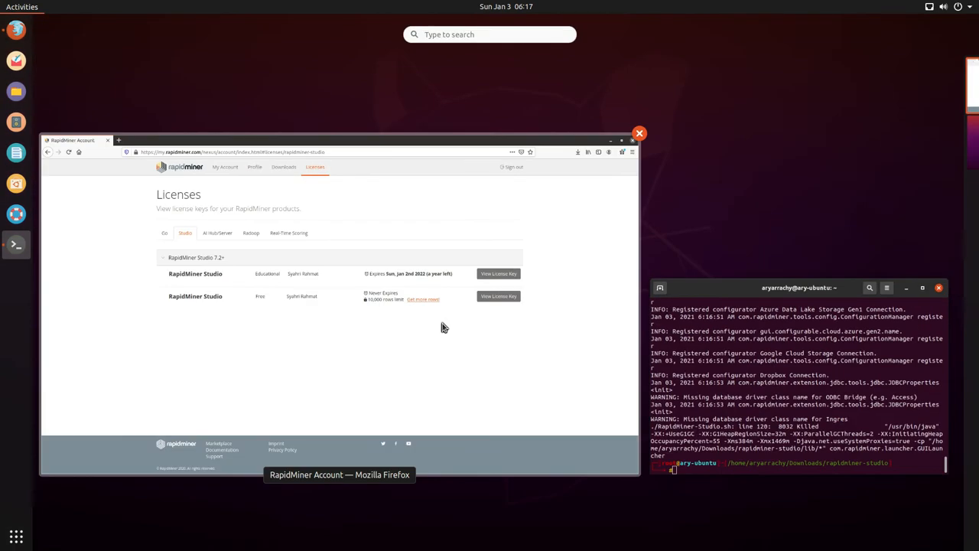
type("ra")
key("Escape")
left_click(780, 395)
type("./RapidMiner-Studio.")
key("Tab")
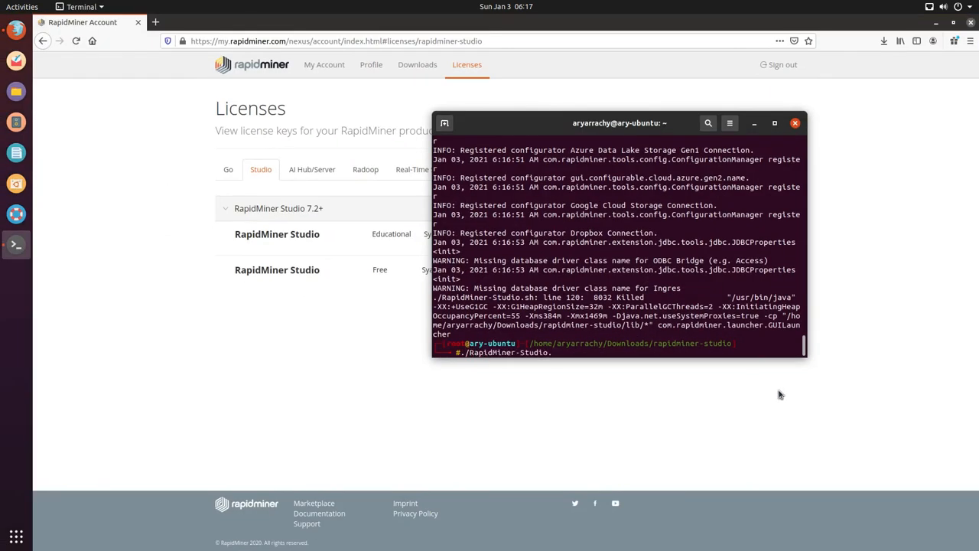
type("sh")
key("Return")
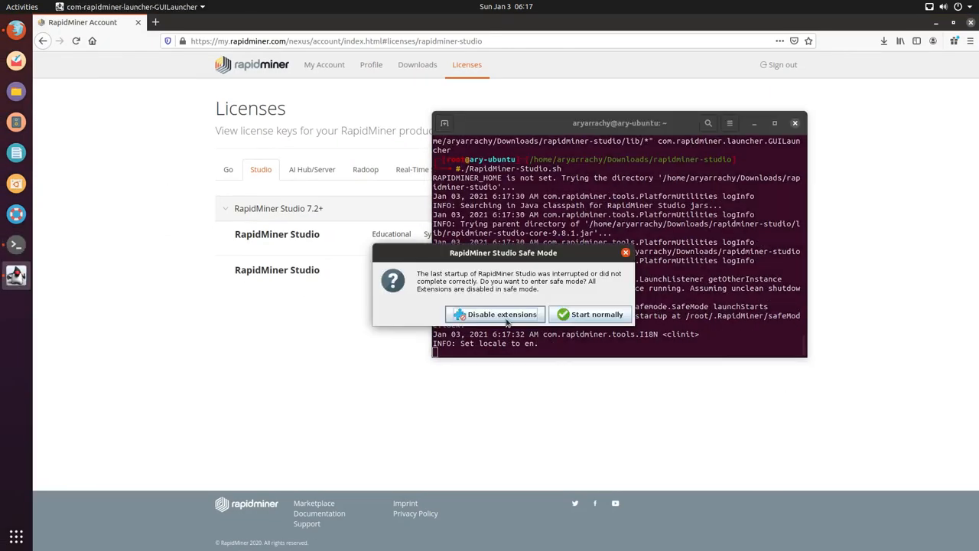
left_click(505, 315)
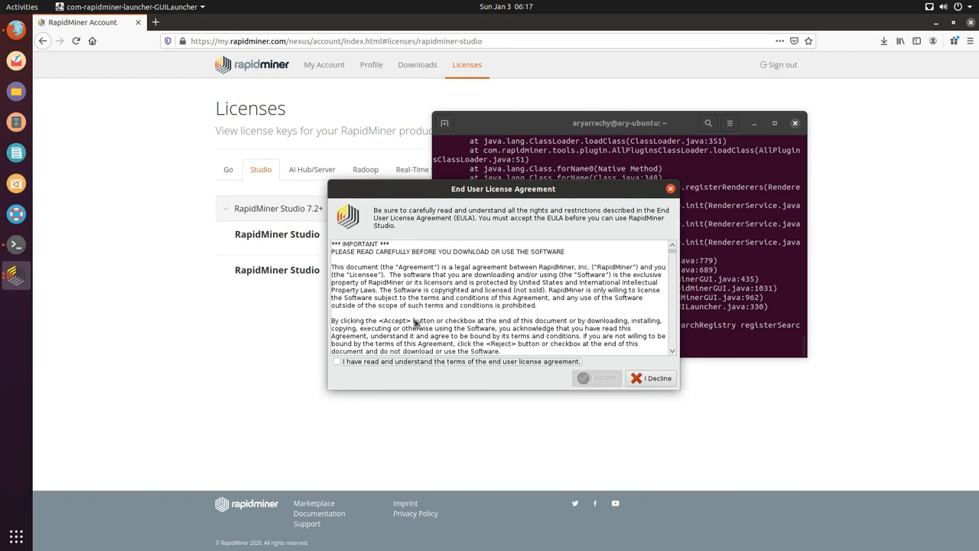
Step: Reposition the license window, confirm reading the terms, and accept the EULA
left_click_drag(469, 189, 215, 120)
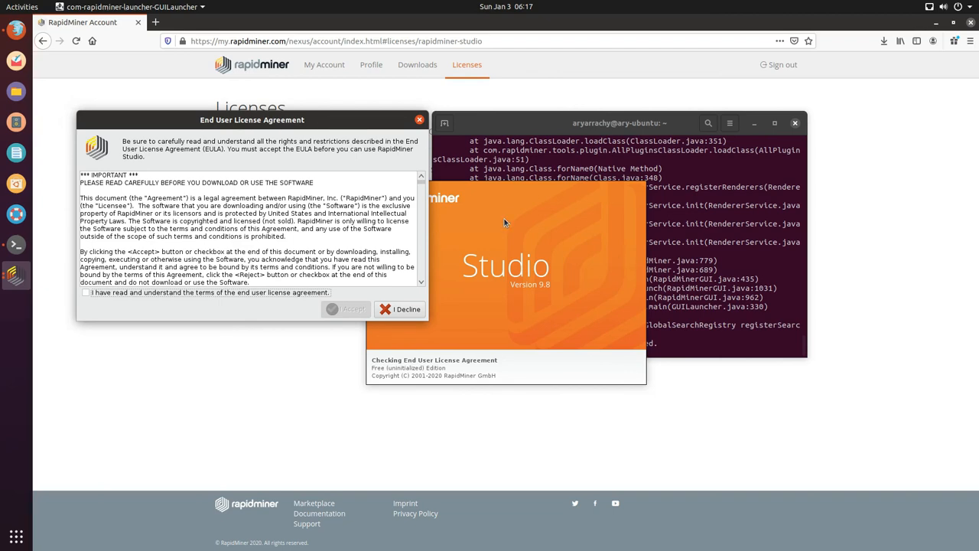
left_click_drag(270, 129, 299, 140)
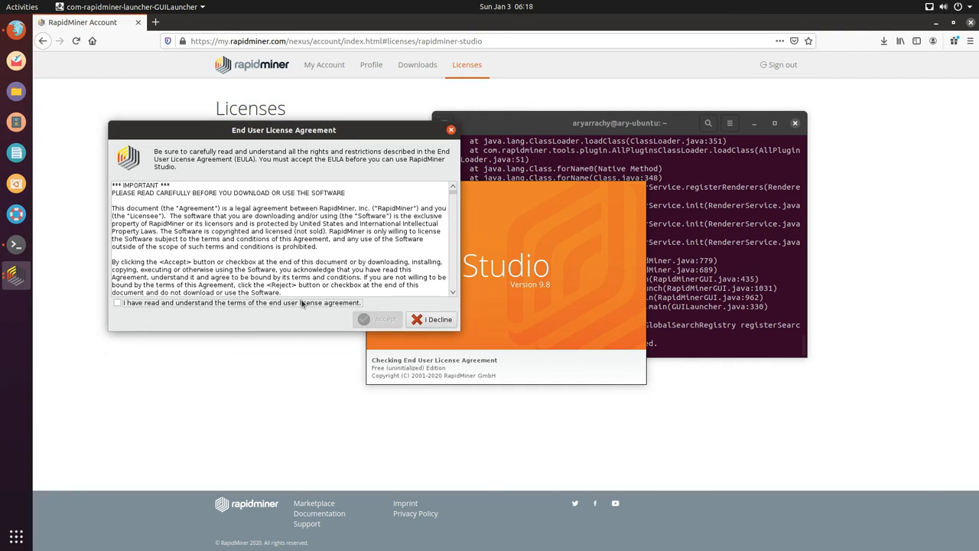
left_click(302, 303)
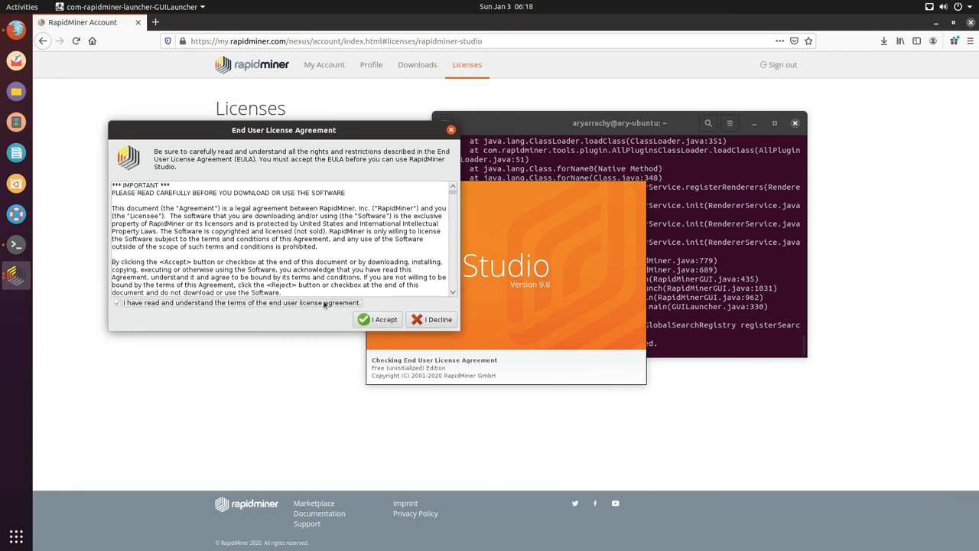
left_click(388, 325)
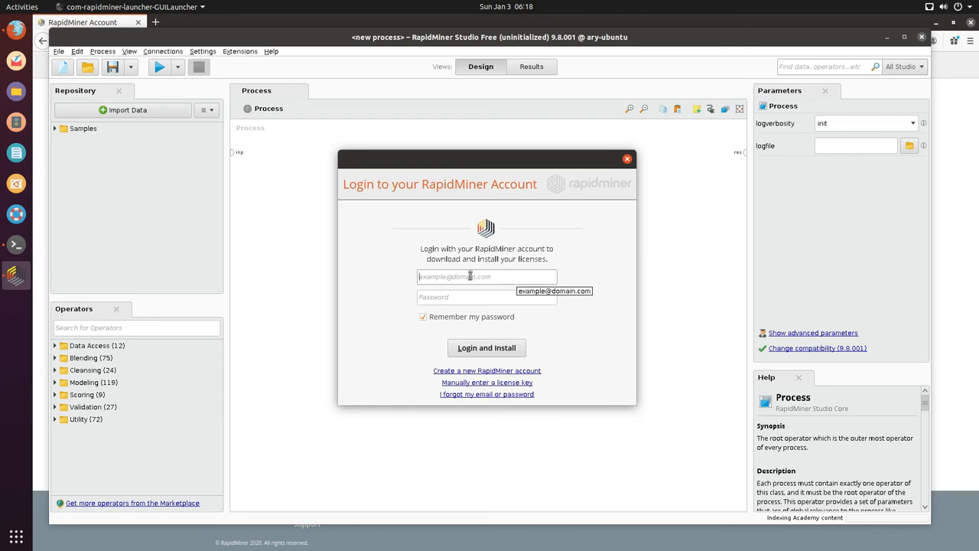
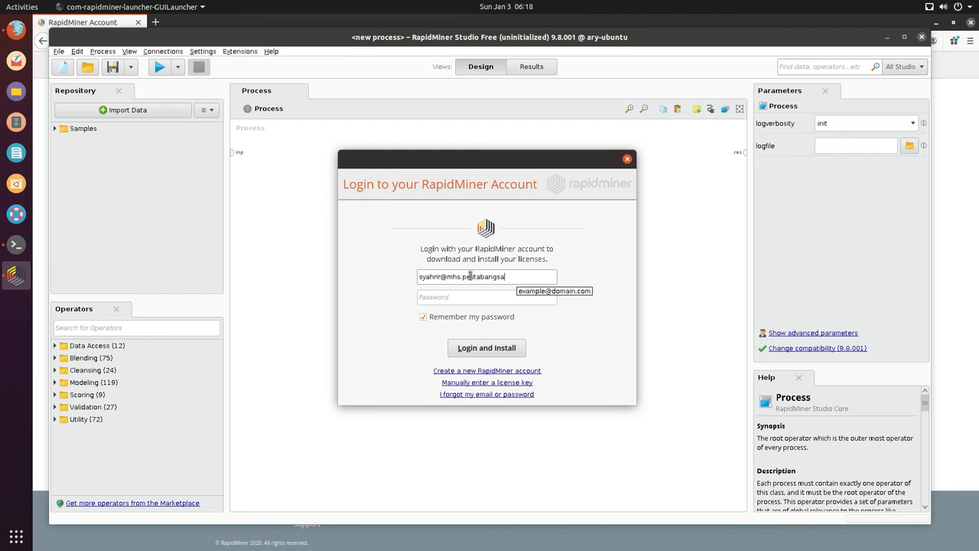
Step: Enter the account e-mail and password, then log in and install the licenses
key("Tab")
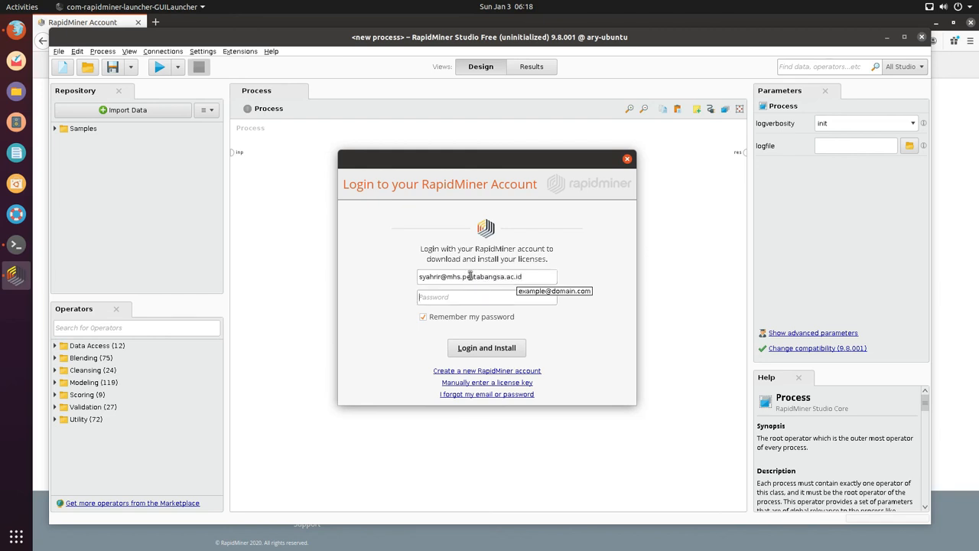
type("p")
type("************")
left_click(494, 348)
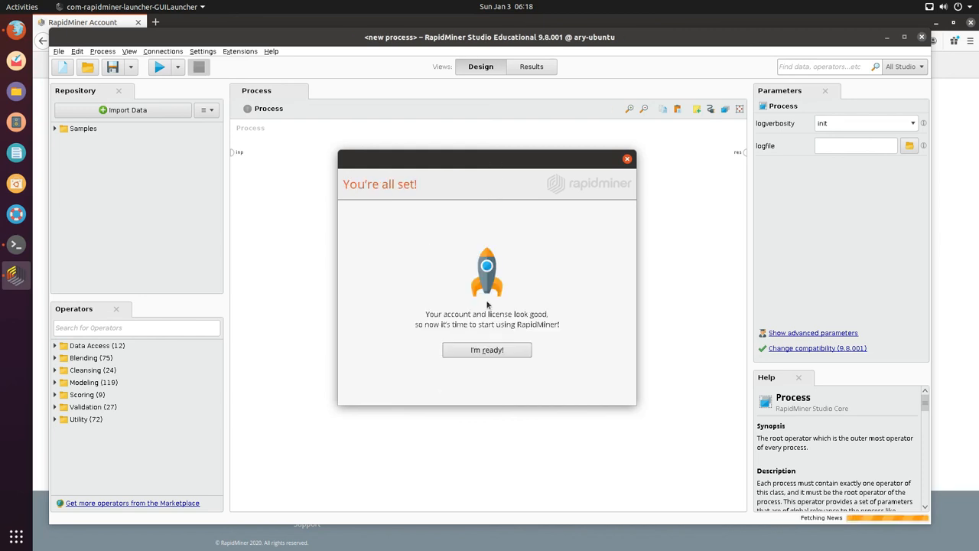
Step: Confirm I'm ready!, then reposition the Studio window and briefly check the File menu
left_click(498, 349)
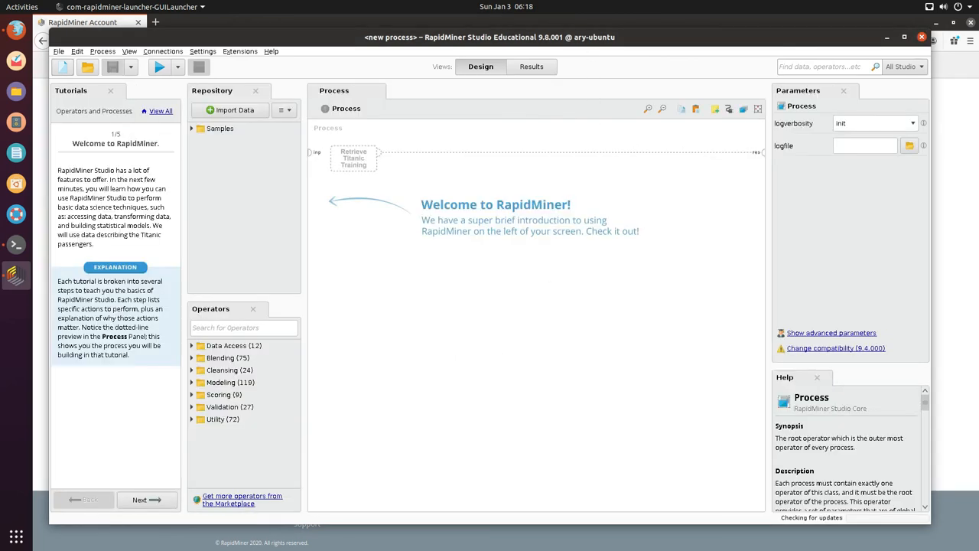
left_click_drag(584, 38, 601, 26)
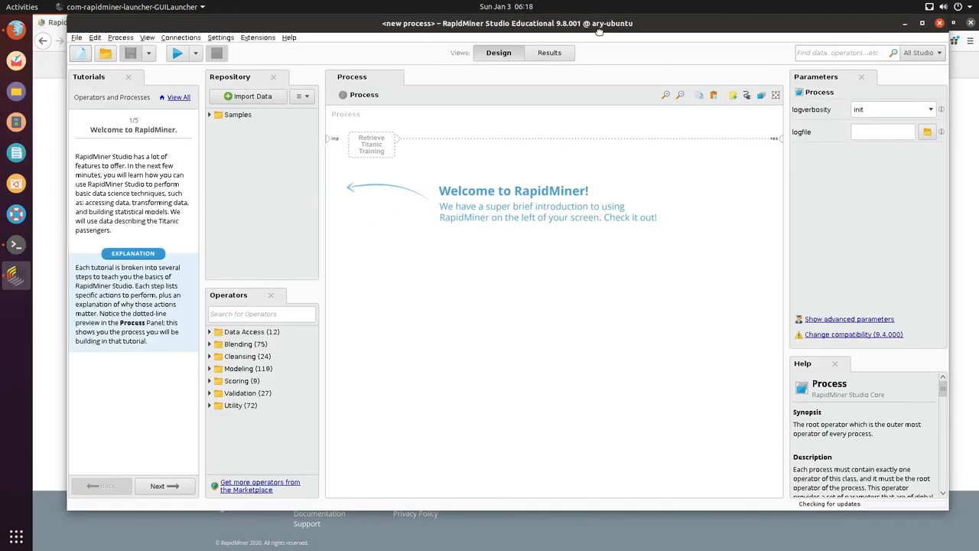
left_click(76, 37)
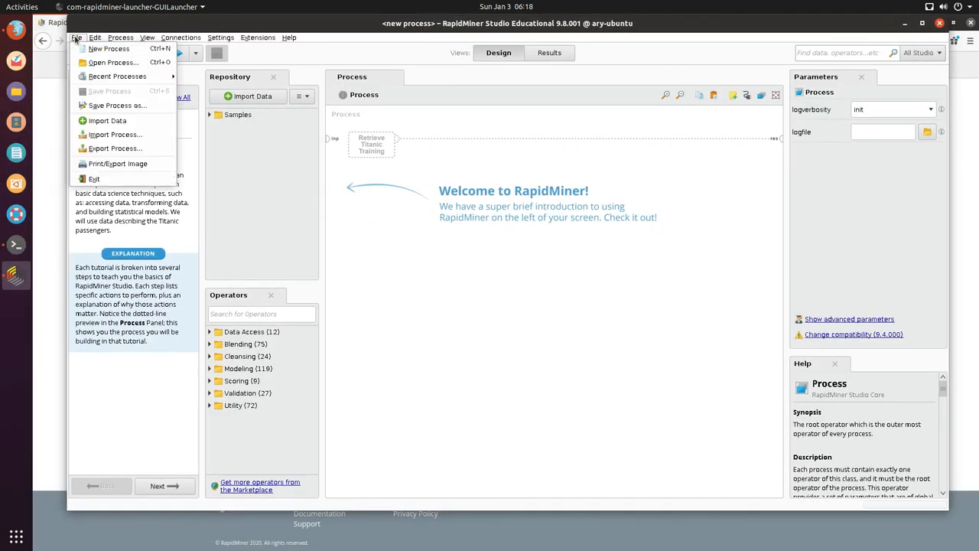
left_click(332, 245)
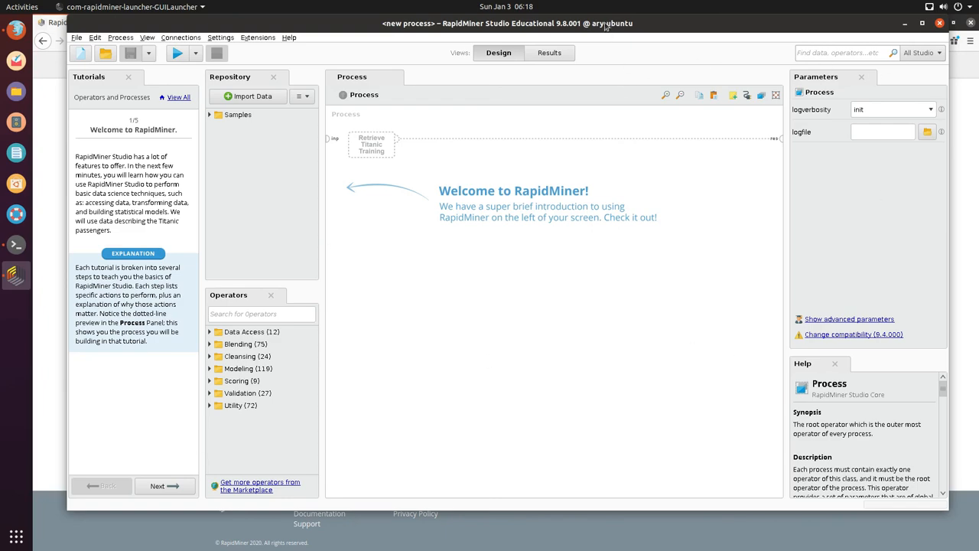
left_click_drag(605, 23, 603, 46)
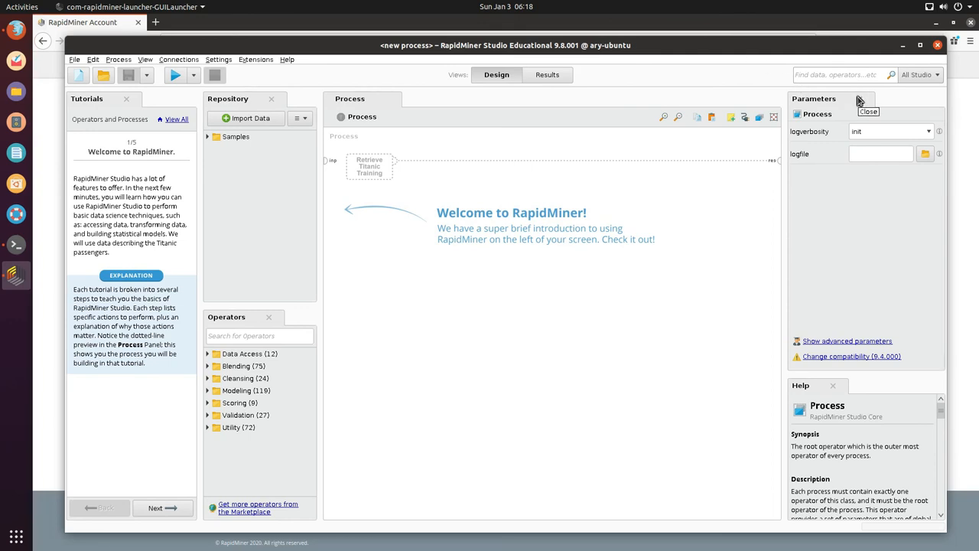
Step: Bring Firefox forward to the RapidMiner Licenses page showing the Educational Studio license expiring Jan 2nd 2022
key("super+Tab")
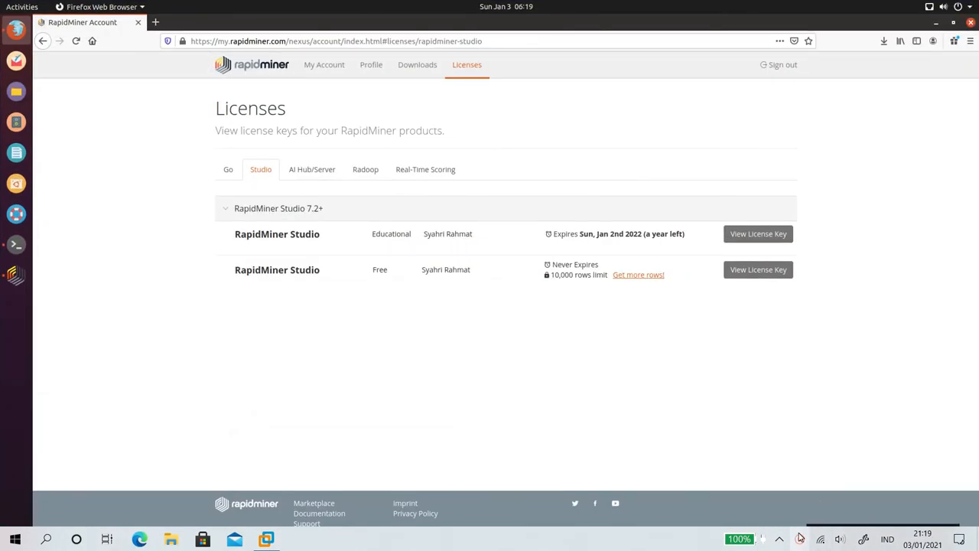
left_click(833, 529)
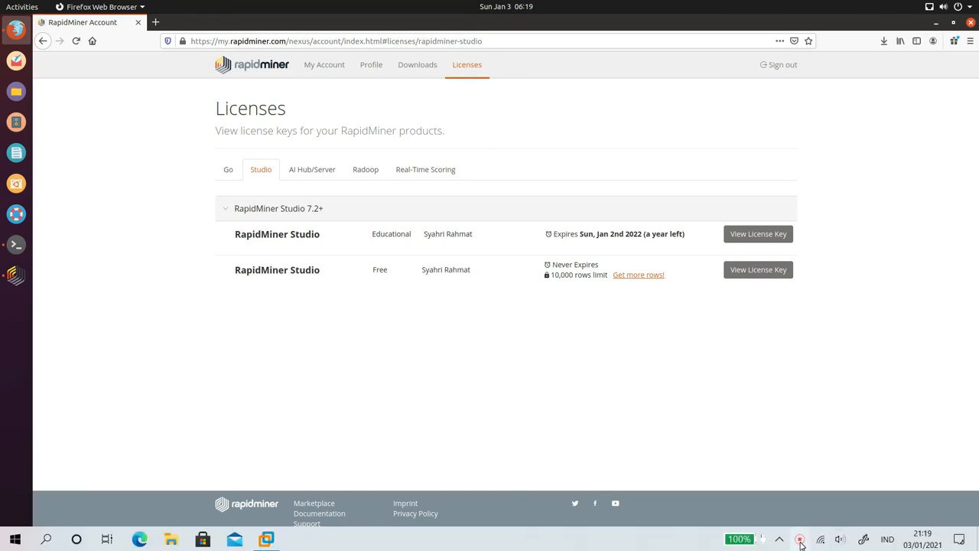
left_click(801, 543)
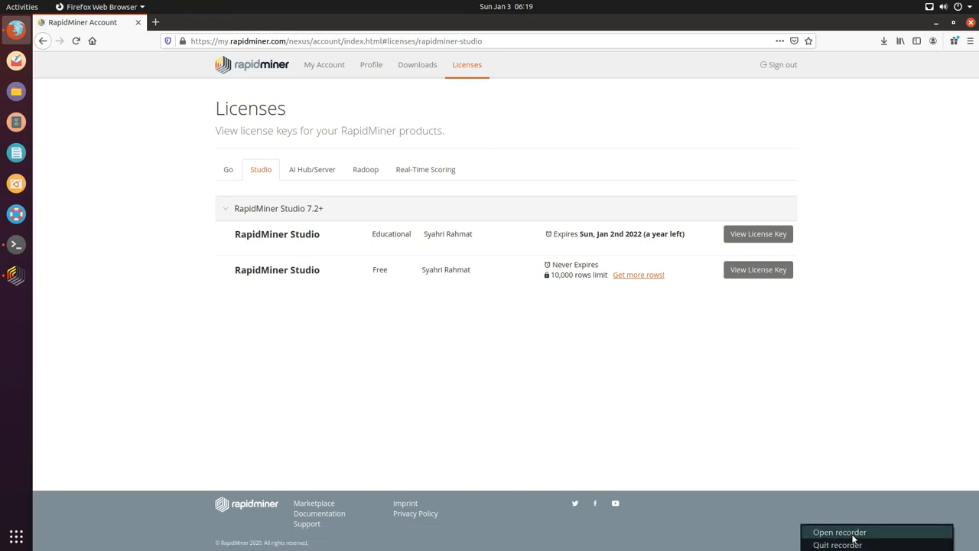
left_click(855, 528)
left_click(810, 518)
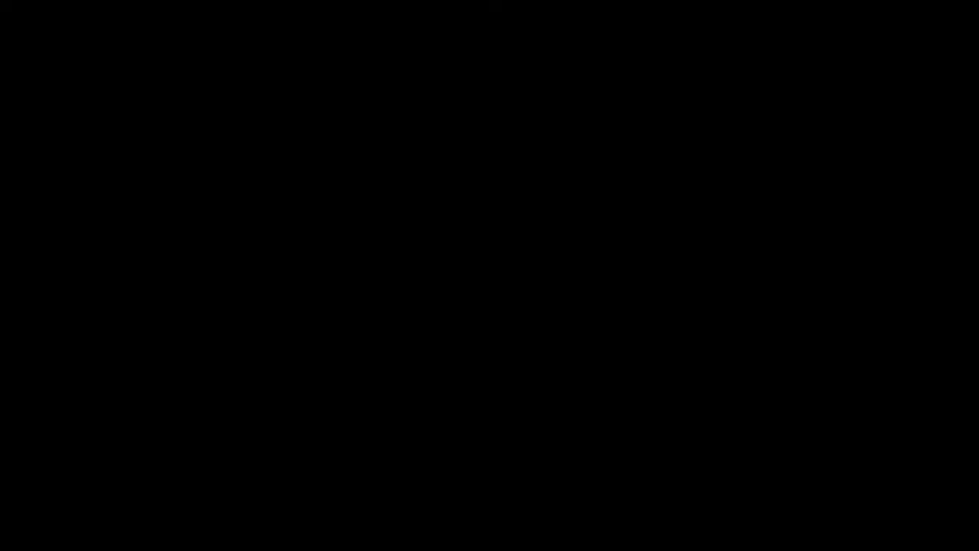